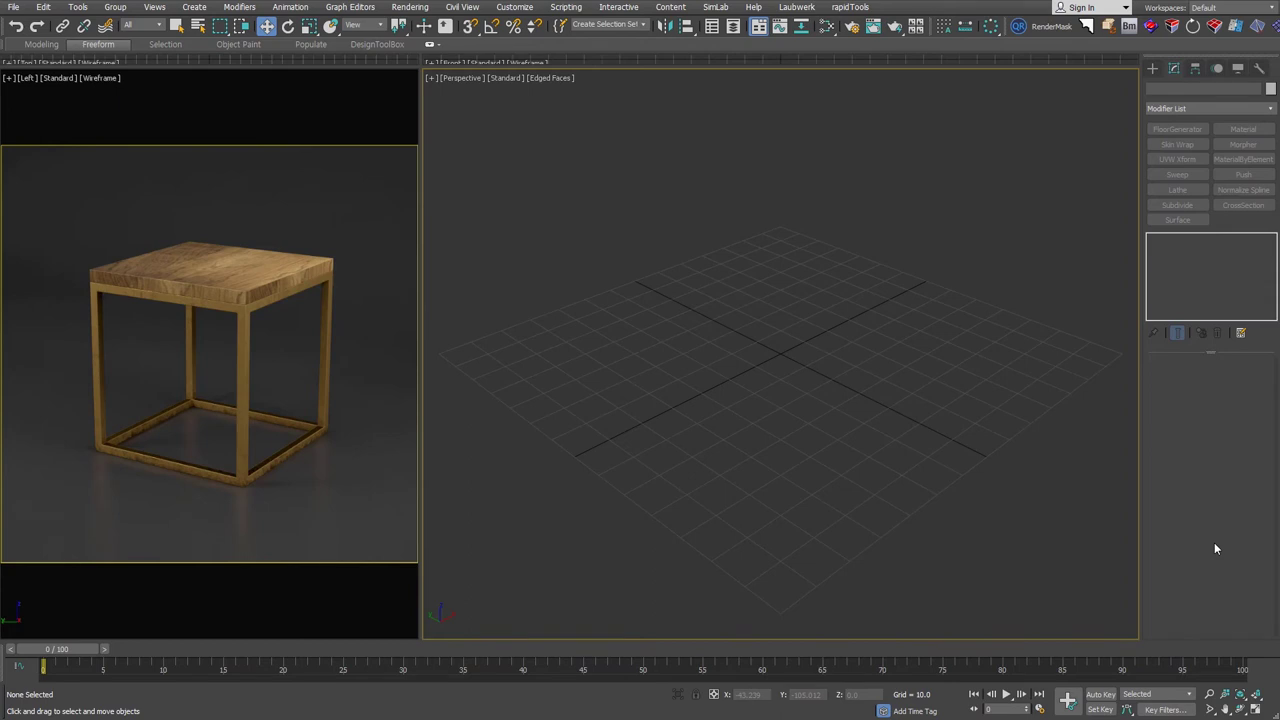
- Show the Standard Primitives object types in the Create panel's Geometry category
{"action": "left_click", "coordinate": [1152, 68]}
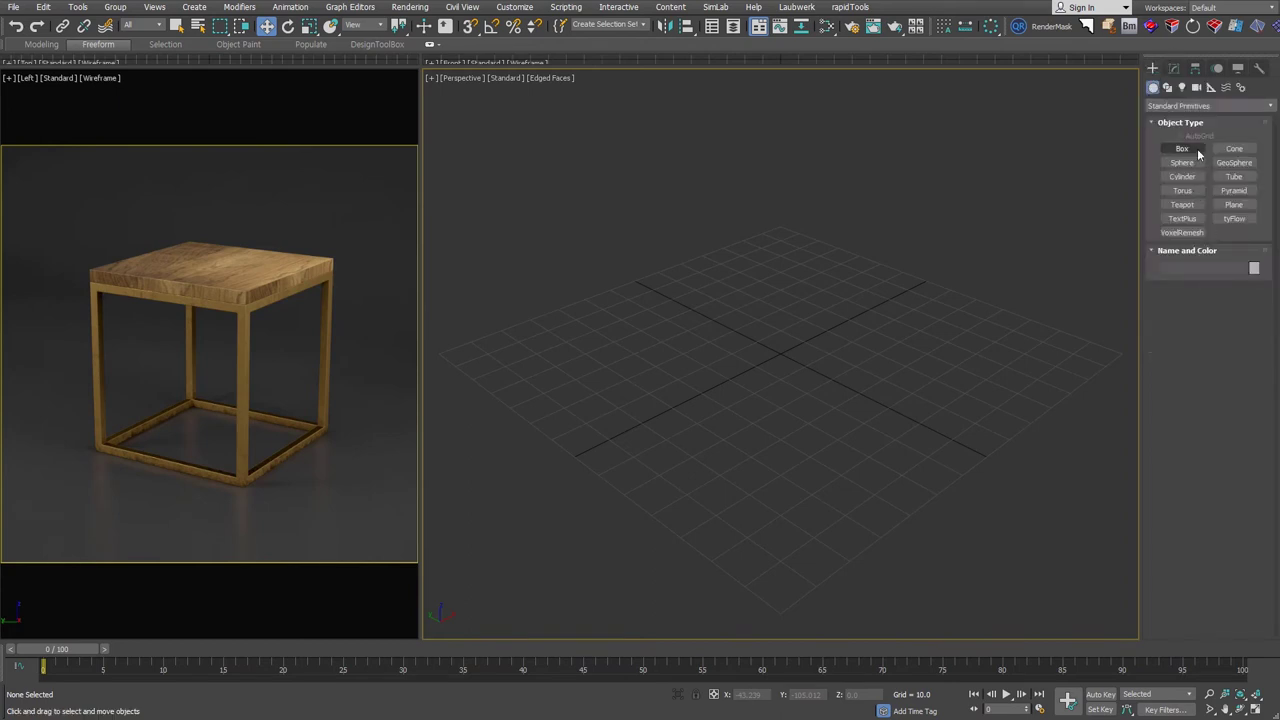
- Create a 420 × 420 × 420 box, zoom to fit it, and convert it to Editable Poly
{"action": "left_click", "coordinate": [1182, 148]}
{"action": "left_click_drag", "start_coordinate": [778, 282], "coordinate": [755, 584]}
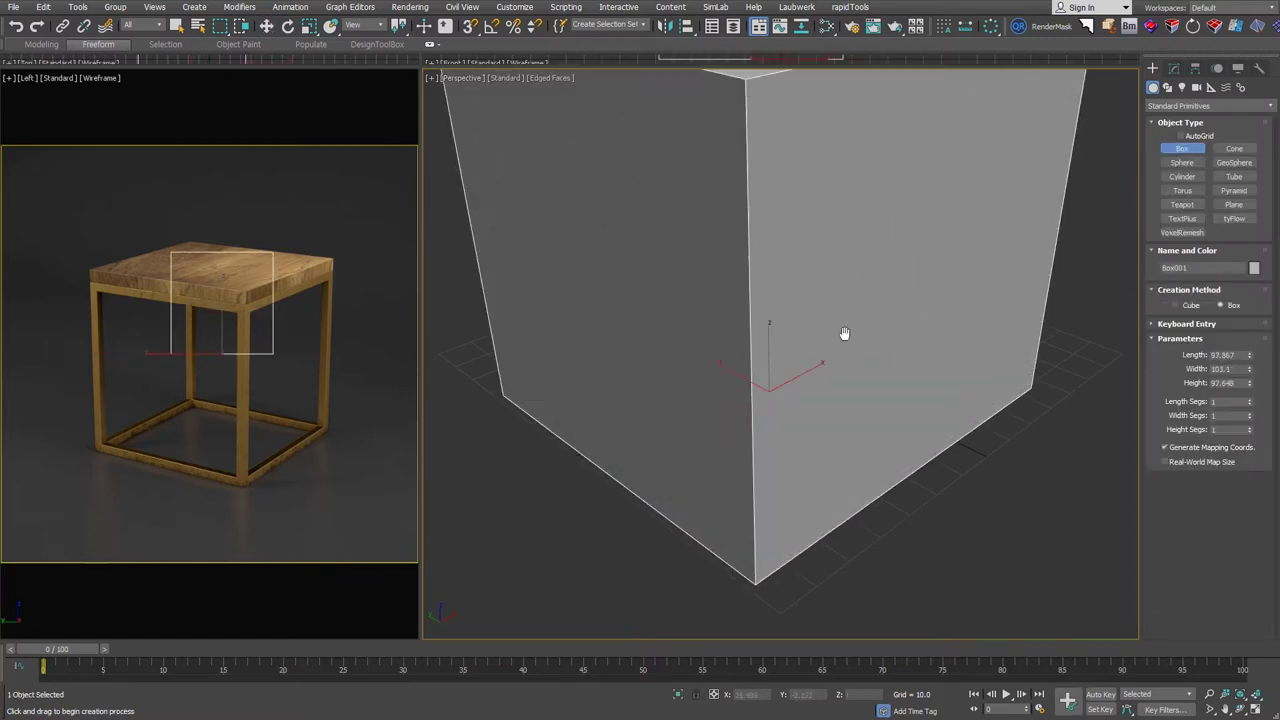
{"action": "double_click", "coordinate": [1238, 357]}
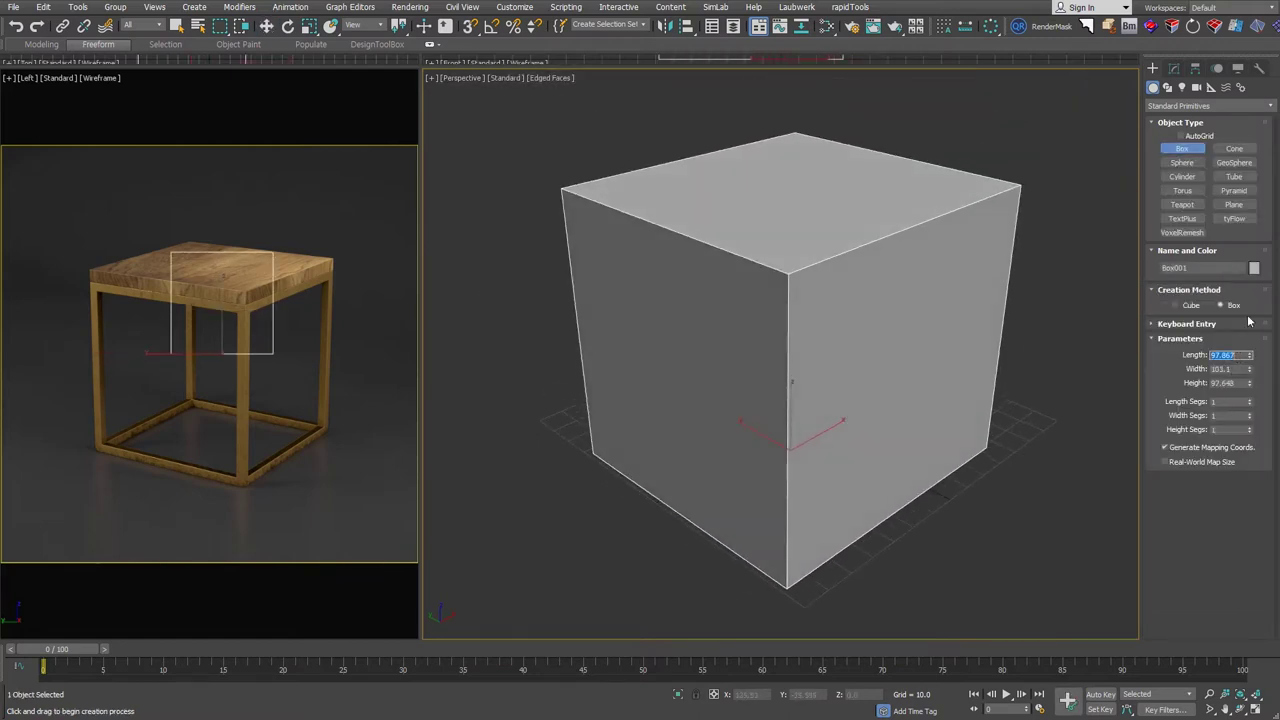
{"action": "type", "text": "420"}
{"action": "key", "text": "Tab"}
{"action": "type", "text": "420"}
{"action": "key", "text": "Tab"}
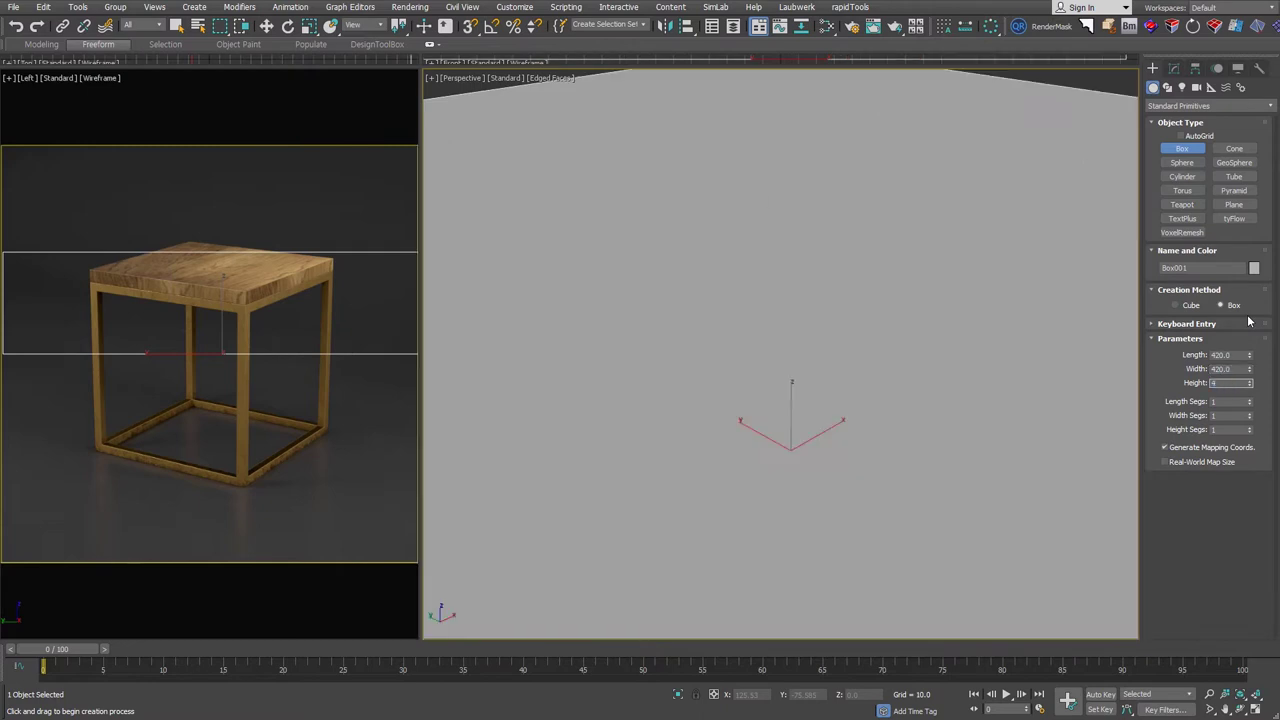
{"action": "type", "text": "420"}
{"action": "key", "text": "Return"}
{"action": "key", "text": "z"}
{"action": "key", "text": "w"}
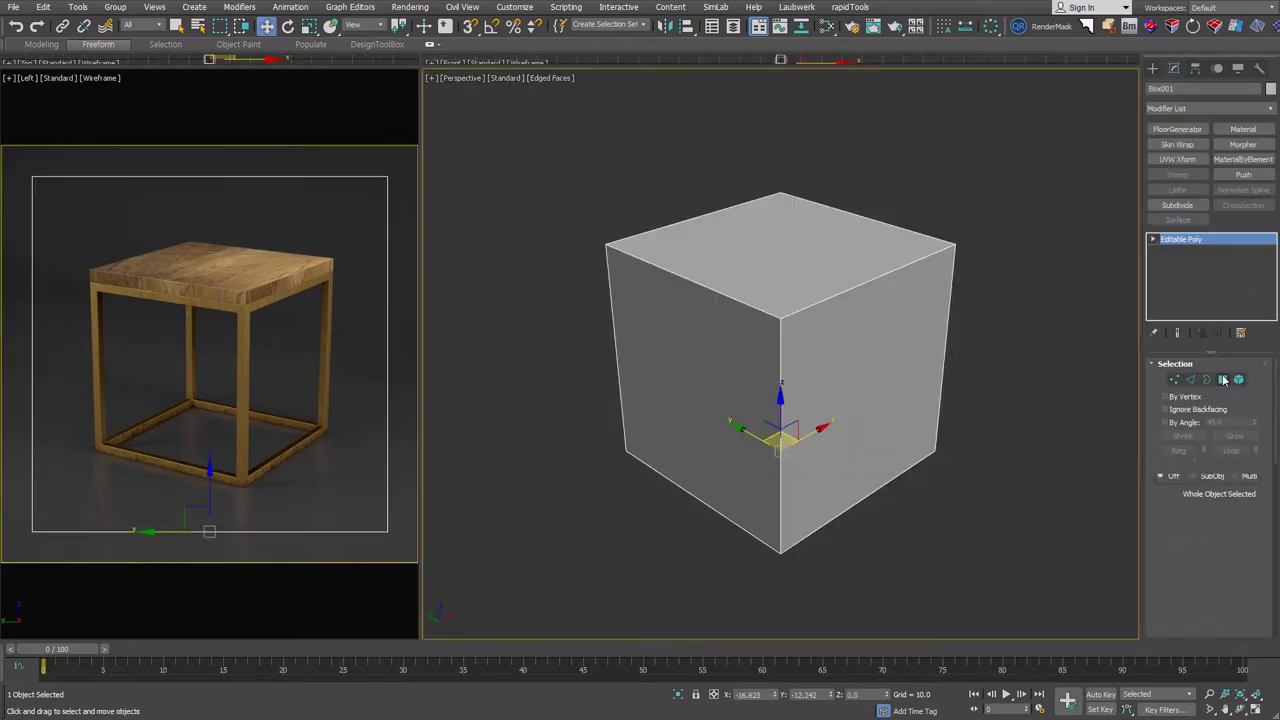
- Detach the cube's top polygon as a cloned object named Object001
{"action": "key", "text": "4"}
{"action": "left_click", "coordinate": [831, 247]}
{"action": "scroll", "coordinate": [1192, 508], "scroll_direction": "down", "scroll_amount": 2}
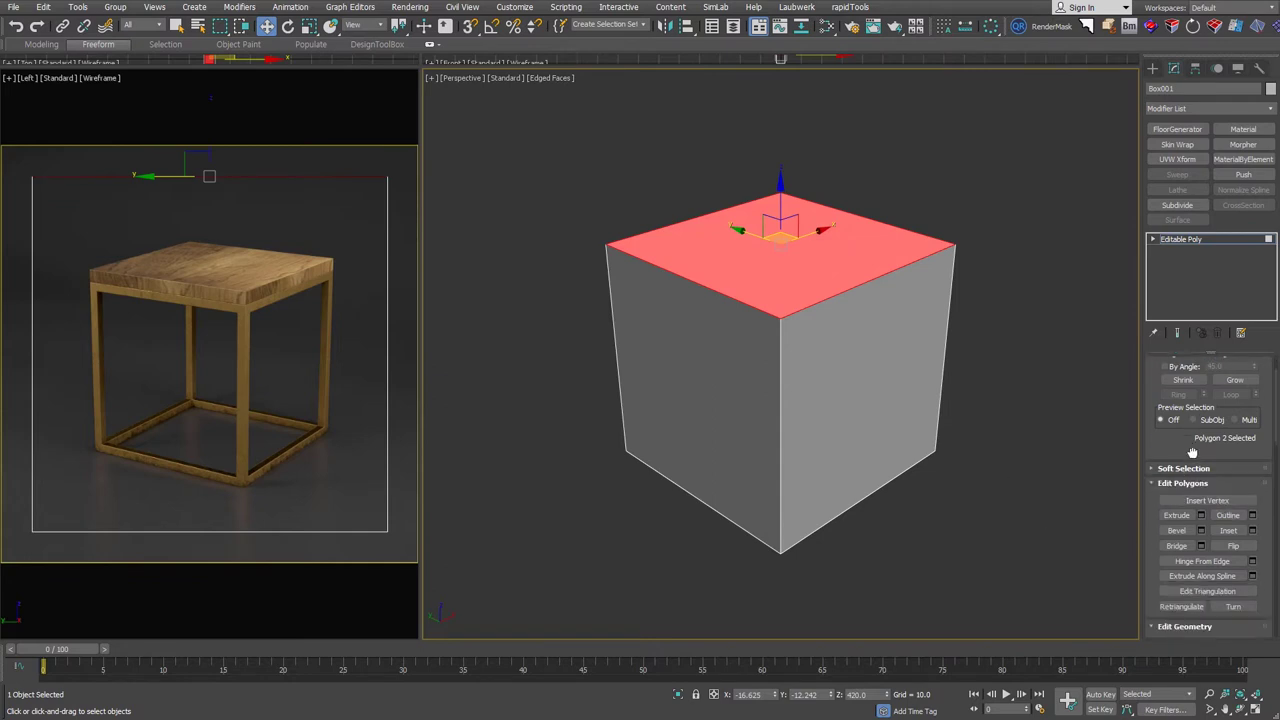
{"action": "scroll", "coordinate": [1195, 388], "scroll_direction": "down", "scroll_amount": 3}
{"action": "left_click", "coordinate": [1233, 576]}
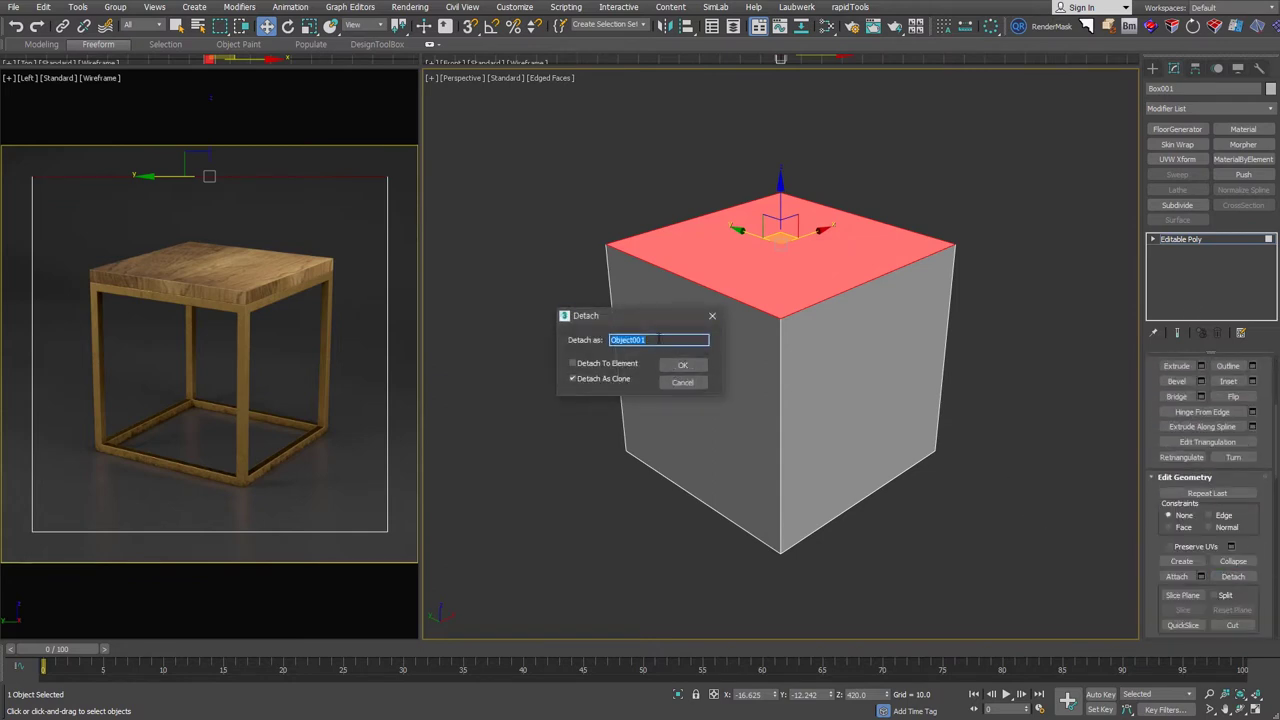
{"action": "left_click", "coordinate": [682, 368]}
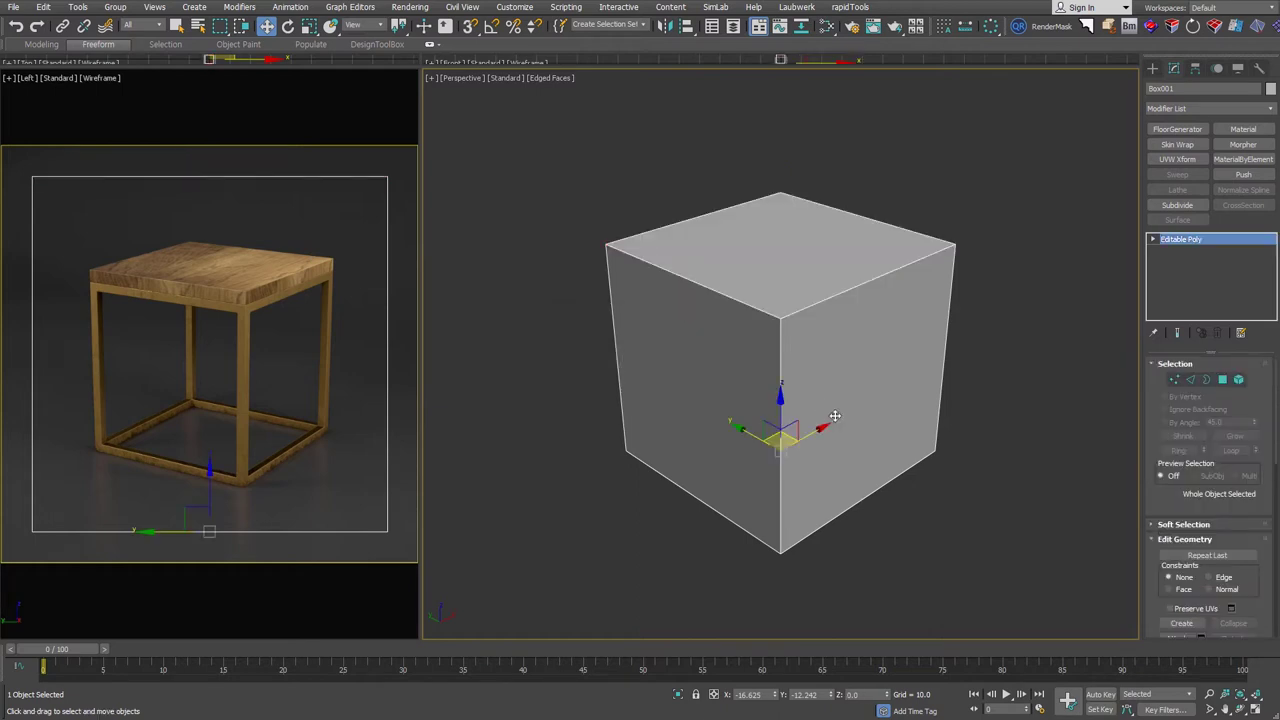
{"action": "left_click", "coordinate": [1190, 380]}
- Chamfer all twelve cube edges by 20 using Quad Chamfer with tension 0
{"action": "key", "text": "ctrl+a"}
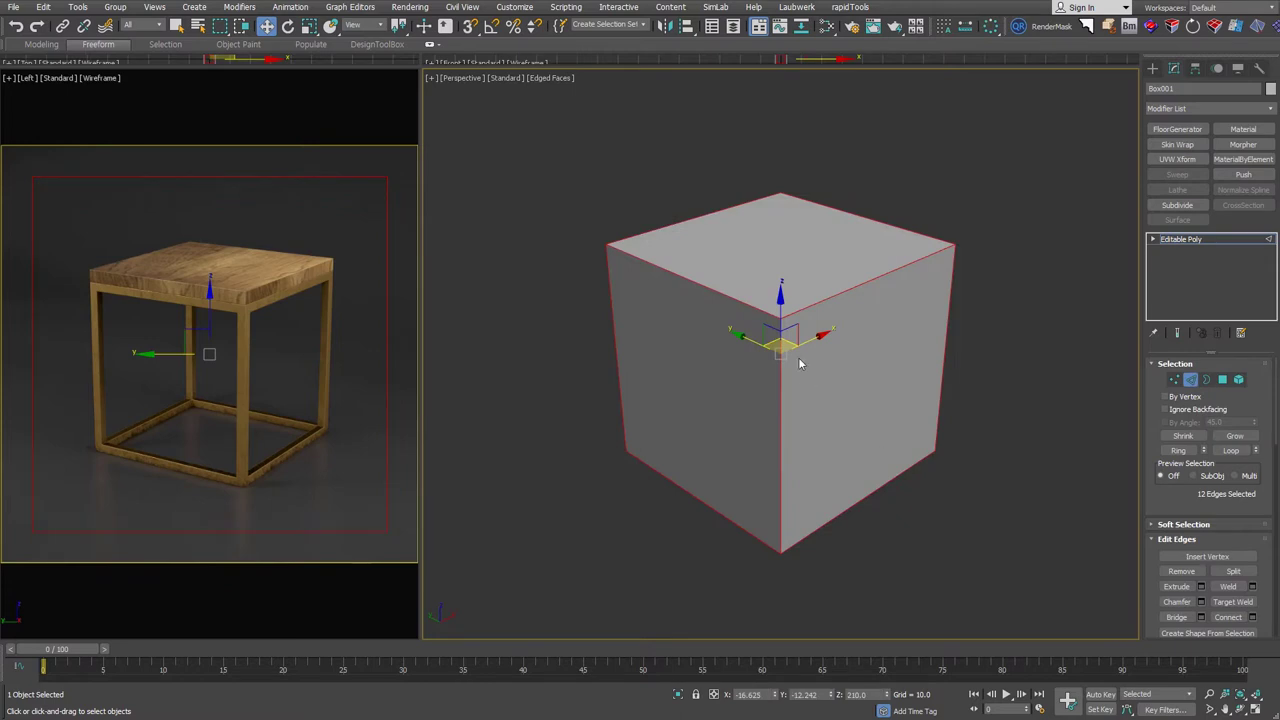
{"action": "right_click", "coordinate": [842, 337]}
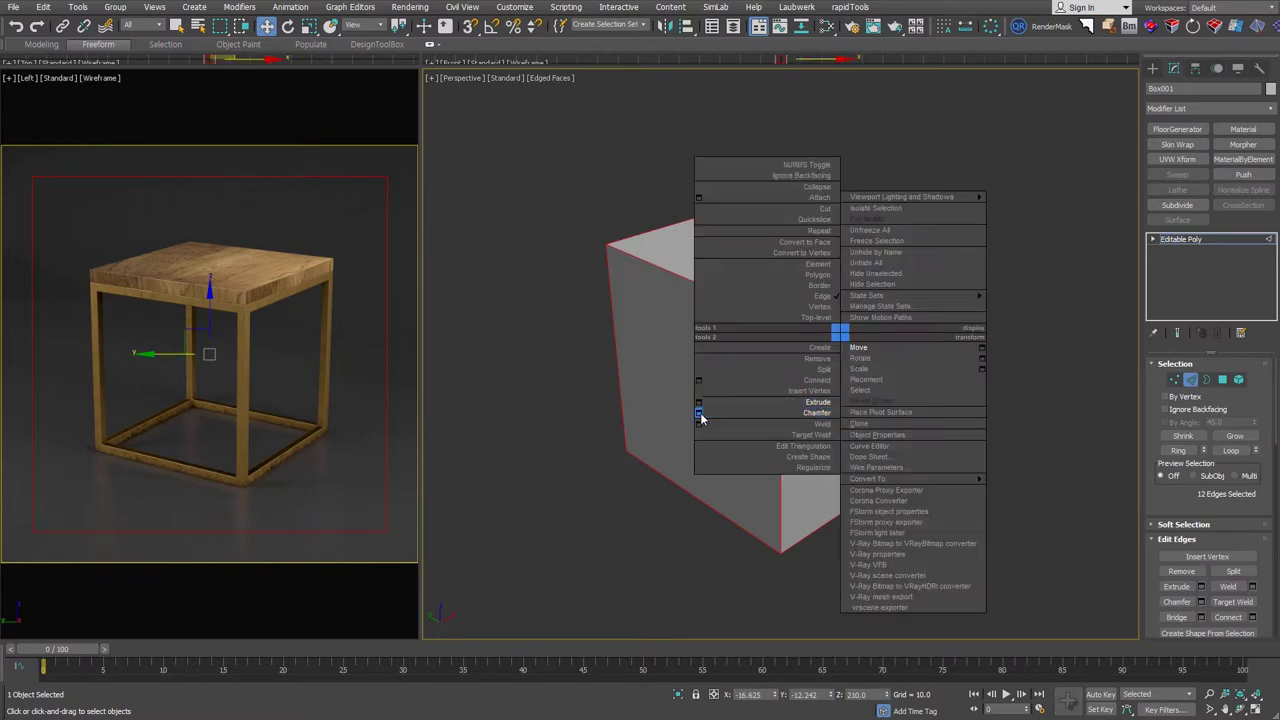
{"action": "left_click", "coordinate": [700, 418]}
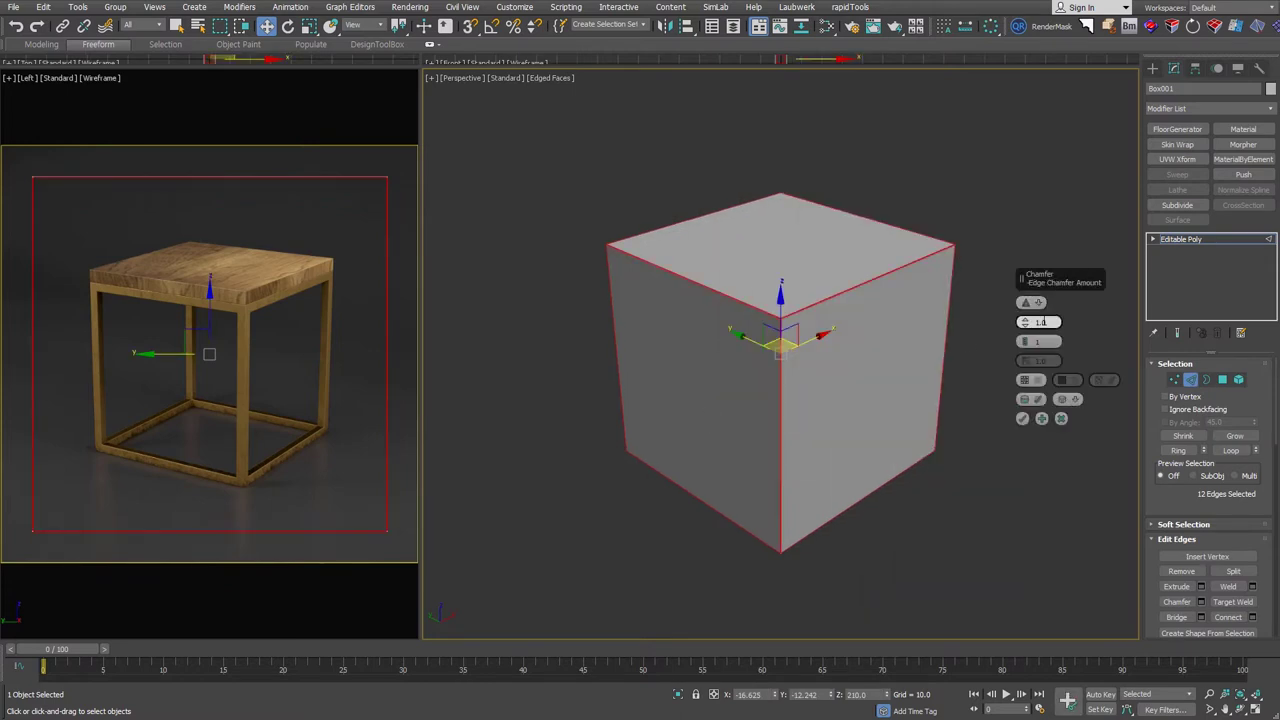
{"action": "type", "text": "20"}
{"action": "key", "text": "Return"}
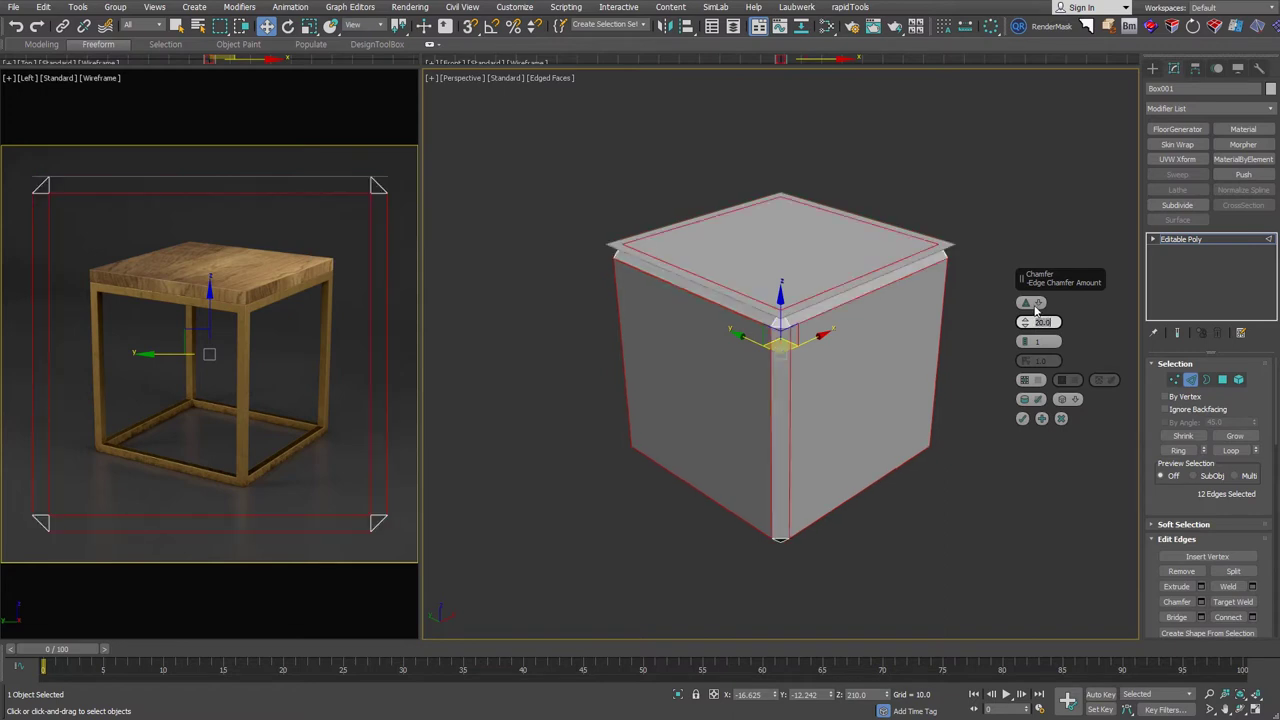
{"action": "left_click", "coordinate": [1036, 303]}
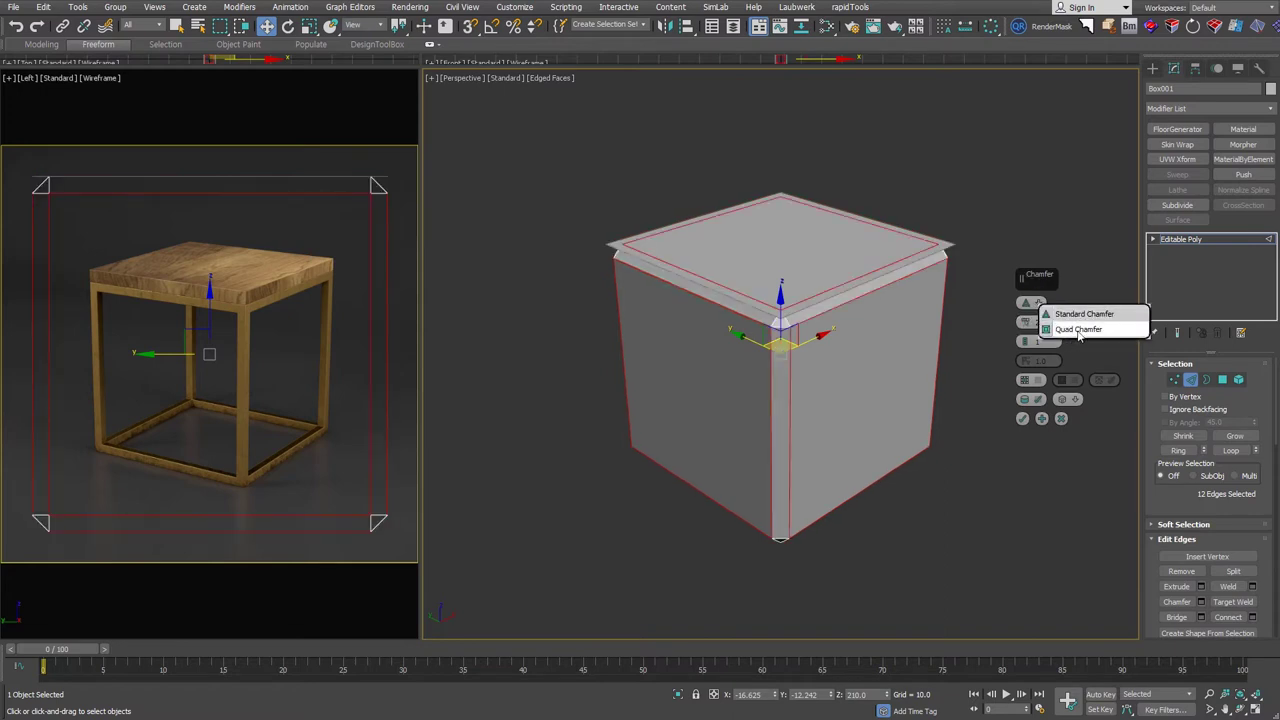
{"action": "left_click", "coordinate": [1078, 331]}
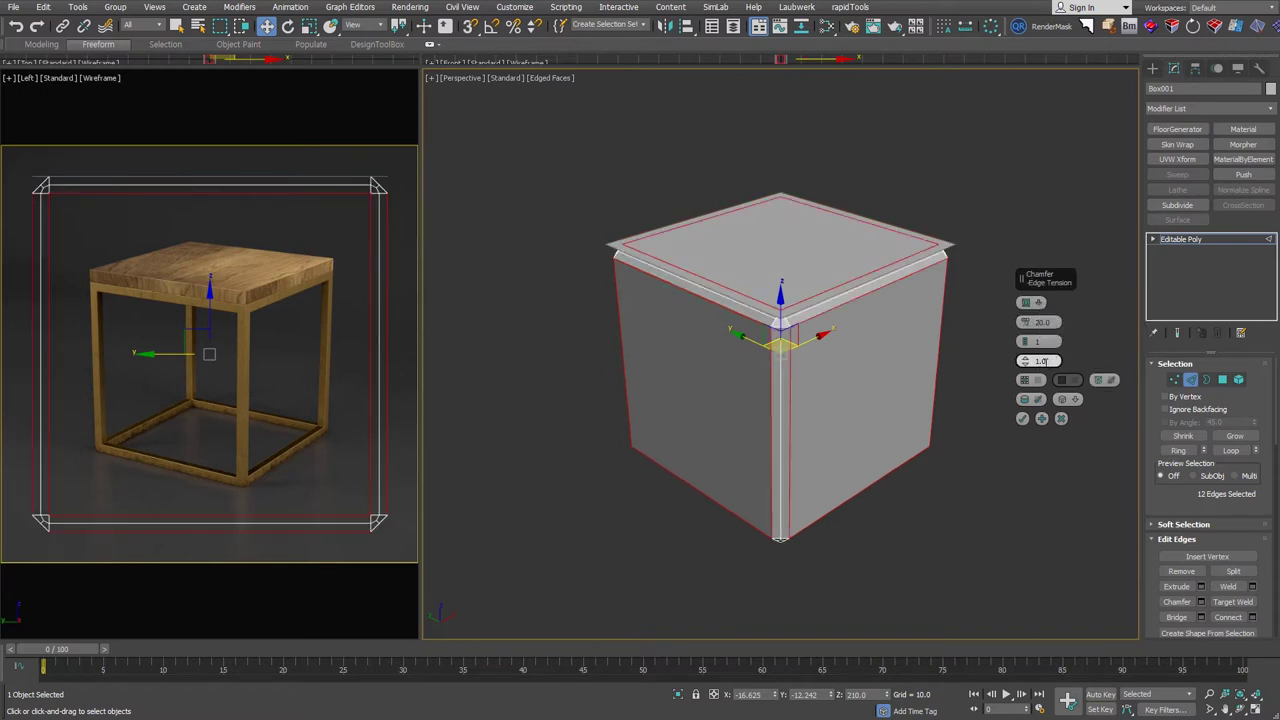
{"action": "left_click_drag", "start_coordinate": [1026, 366], "coordinate": [1037, 534]}
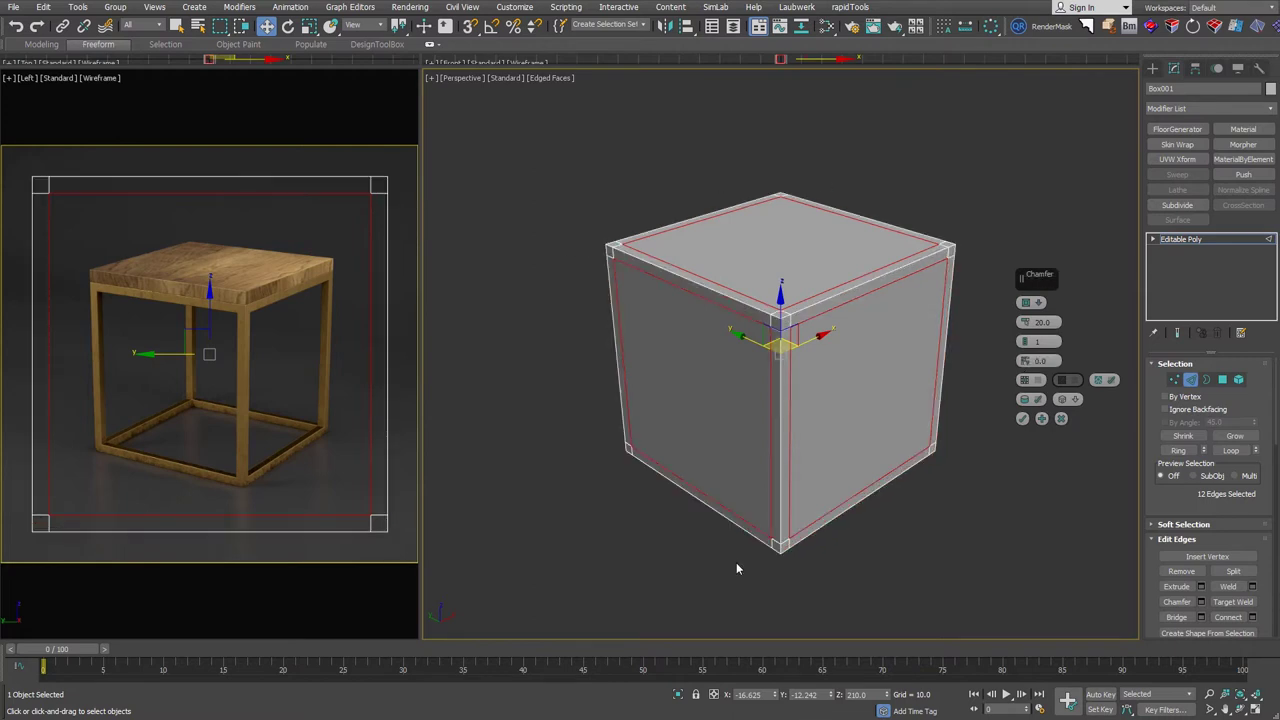
{"action": "left_click", "coordinate": [1022, 418]}
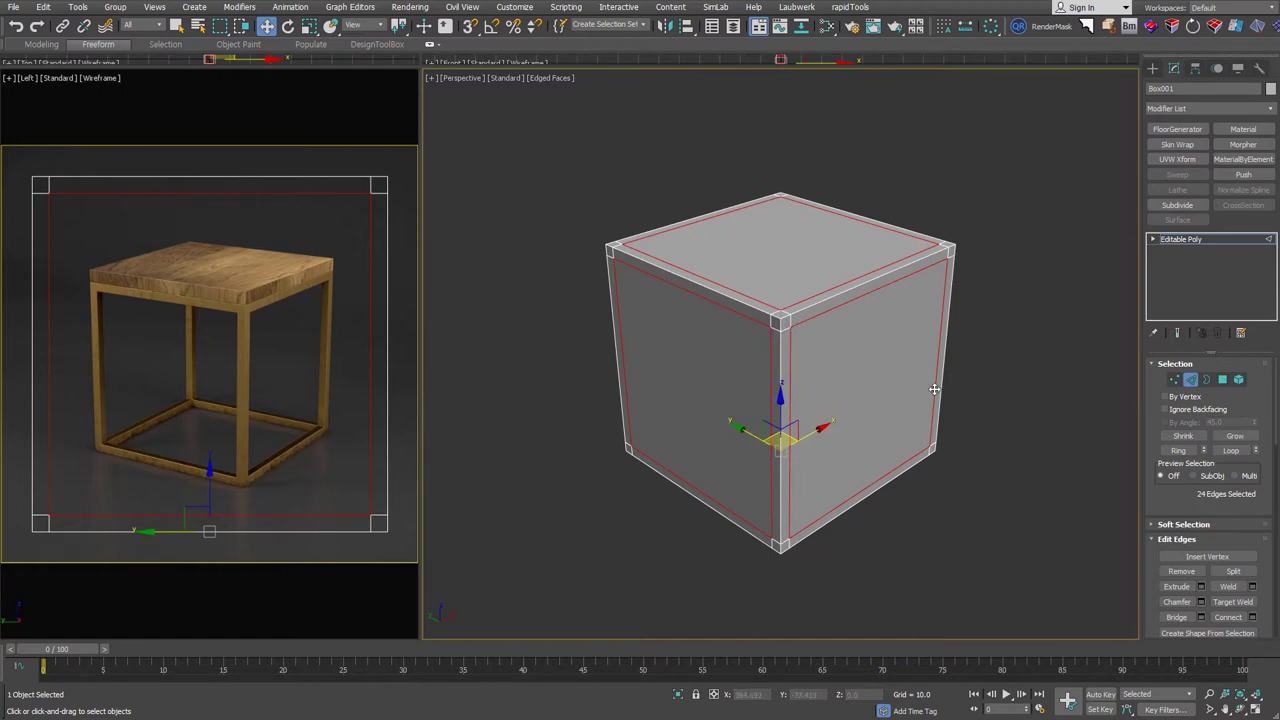
- Extrude the six inner face panels by -20, then delete them to leave a frame
{"action": "left_click", "coordinate": [1223, 381], "text": "ctrl"}
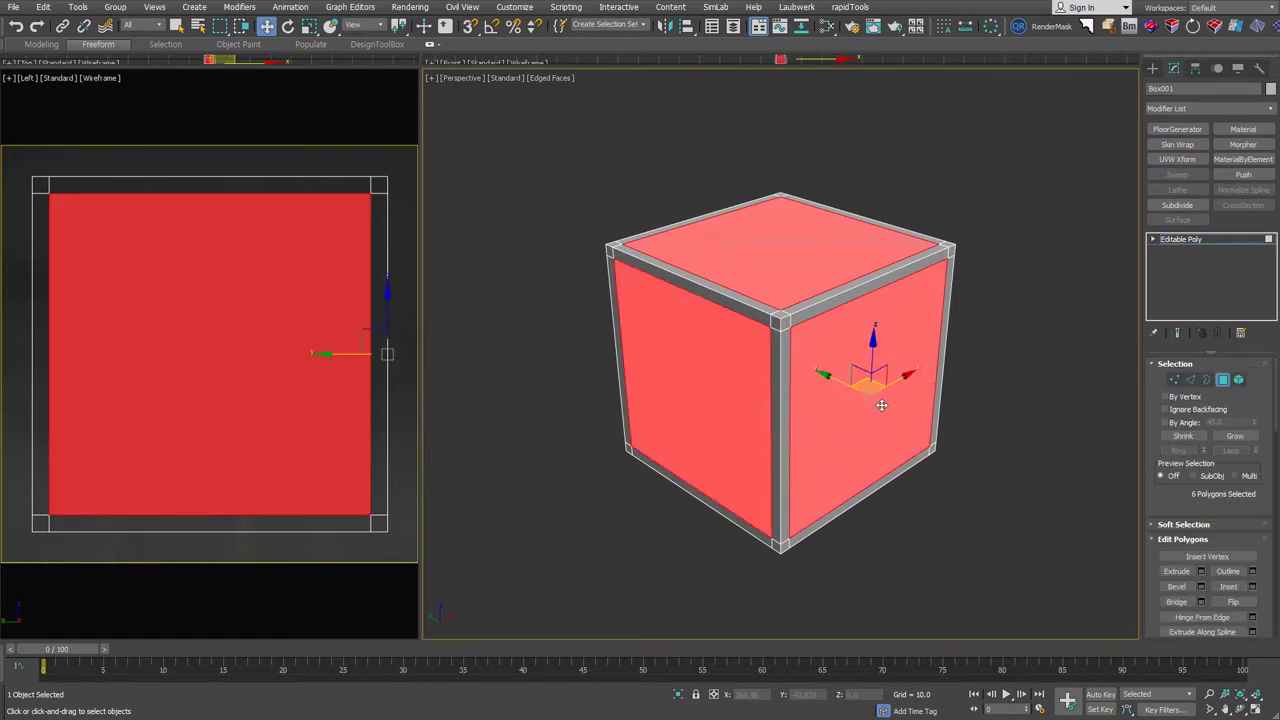
{"action": "right_click", "coordinate": [936, 358]}
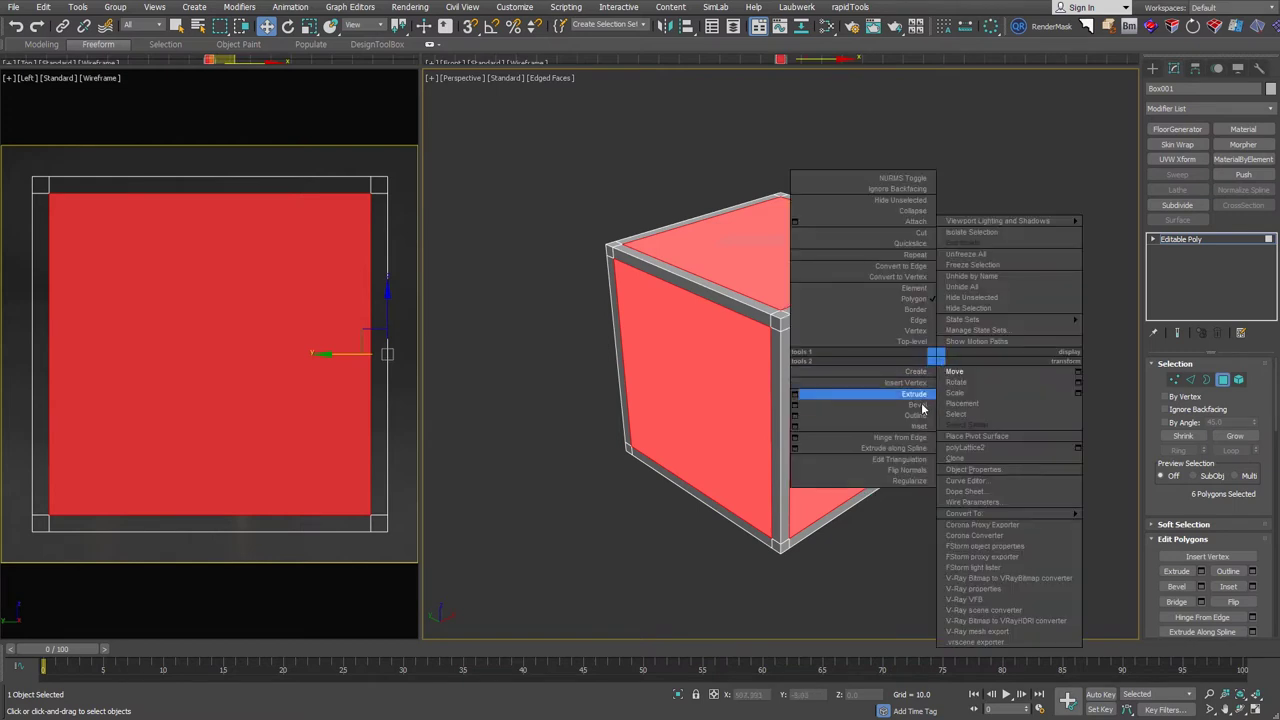
{"action": "left_click", "coordinate": [795, 396]}
{"action": "type", "text": "-20"}
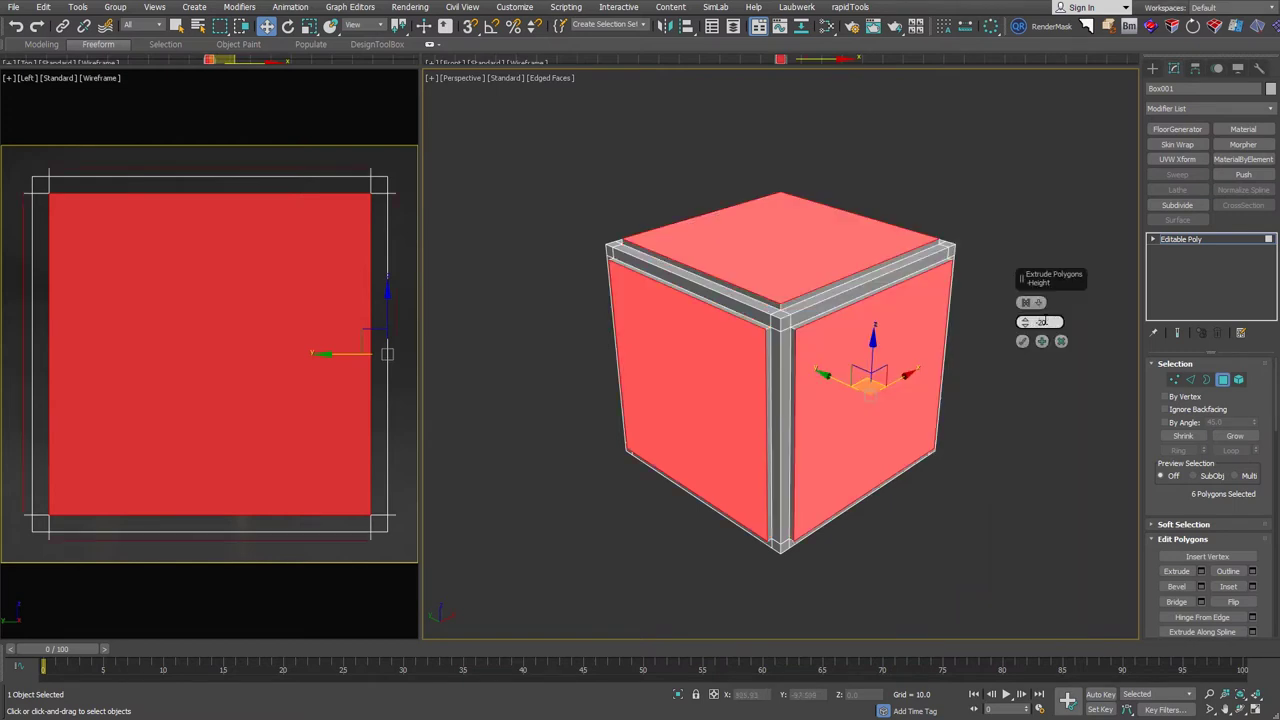
{"action": "key", "text": "Return"}
{"action": "left_click", "coordinate": [1022, 341]}
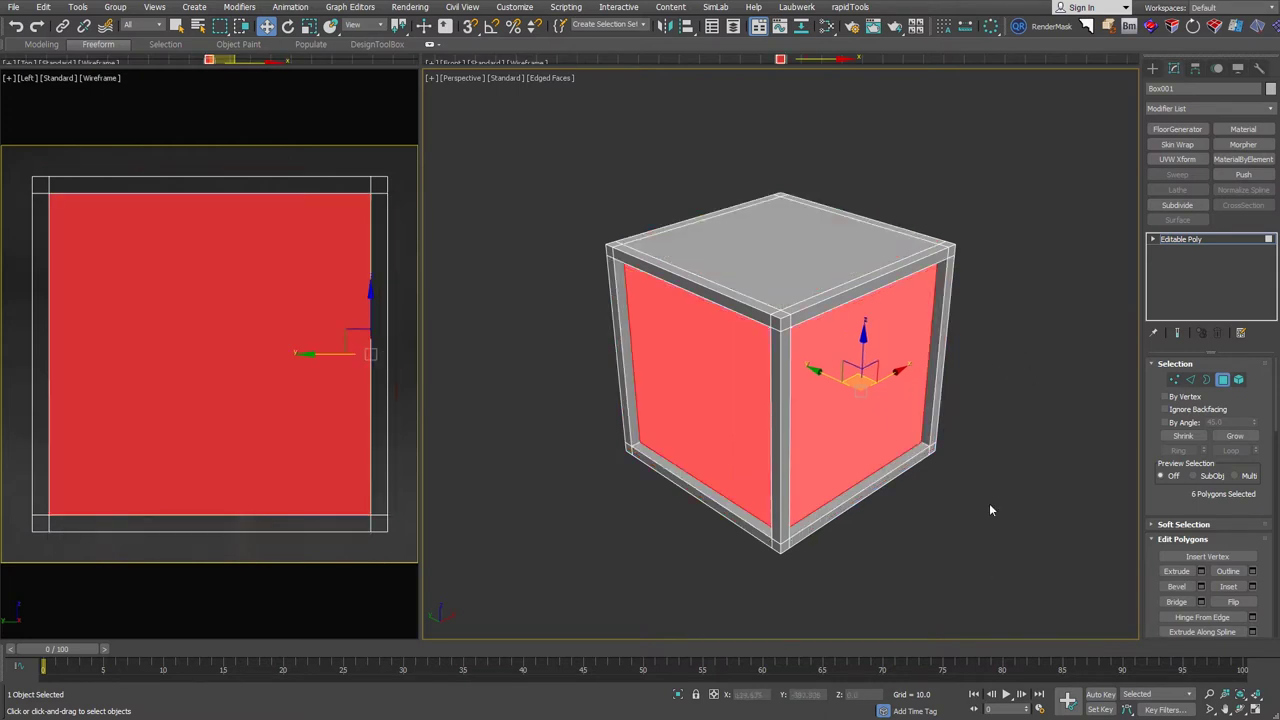
{"action": "key", "text": "Delete"}
- Leave sub-object mode and add a Material modifier with Material ID 2 to the frame
{"action": "left_click", "coordinate": [1175, 380]}
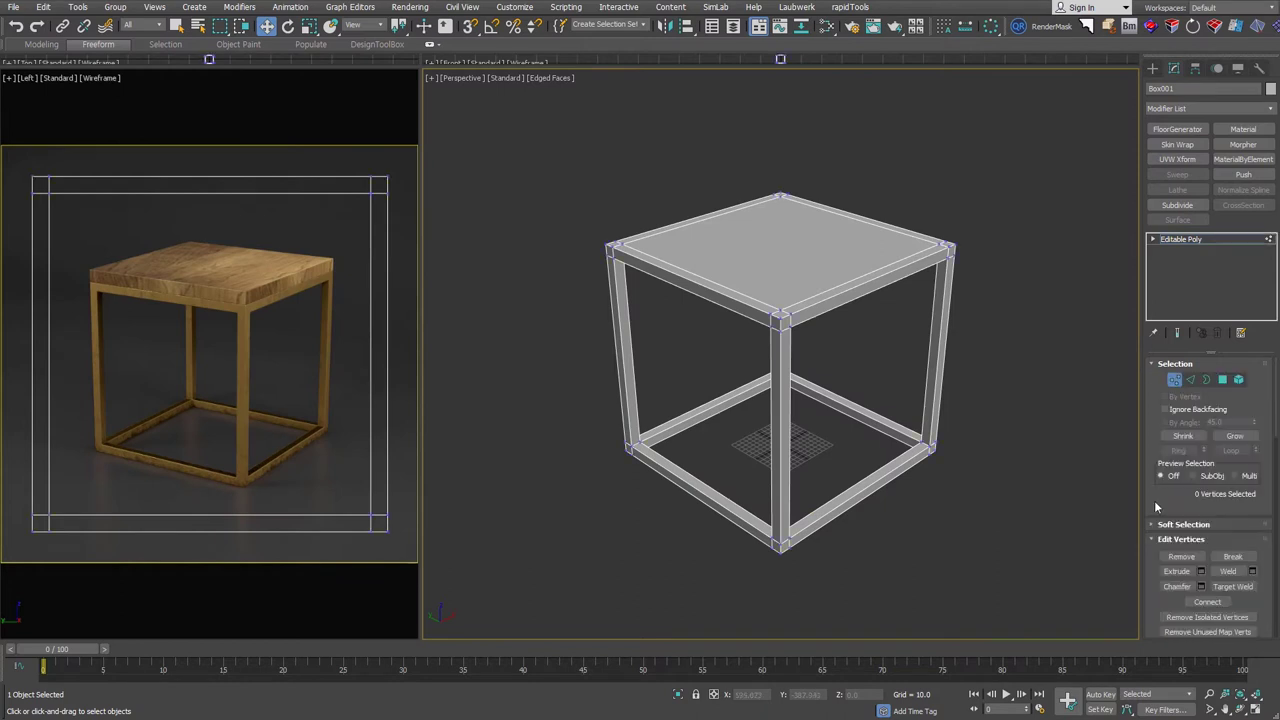
{"action": "key", "text": "ctrl+a"}
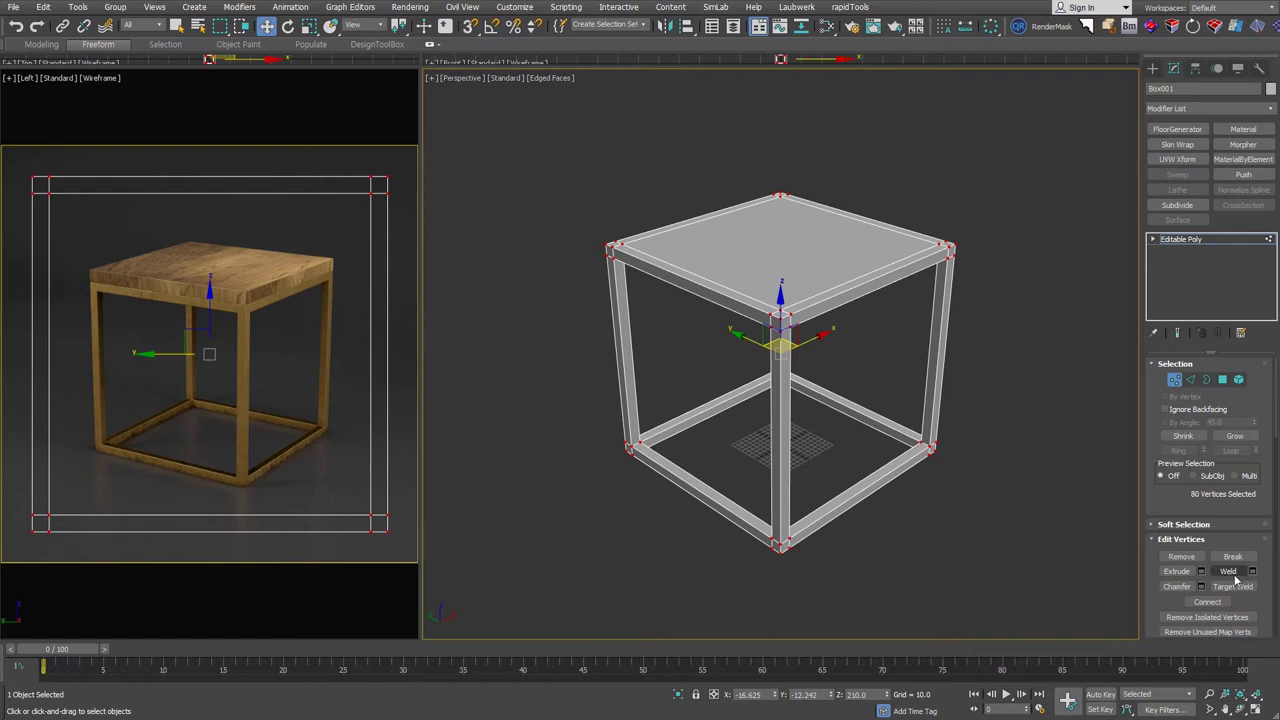
{"action": "left_click", "coordinate": [1228, 571]}
{"action": "left_click", "coordinate": [1175, 380]}
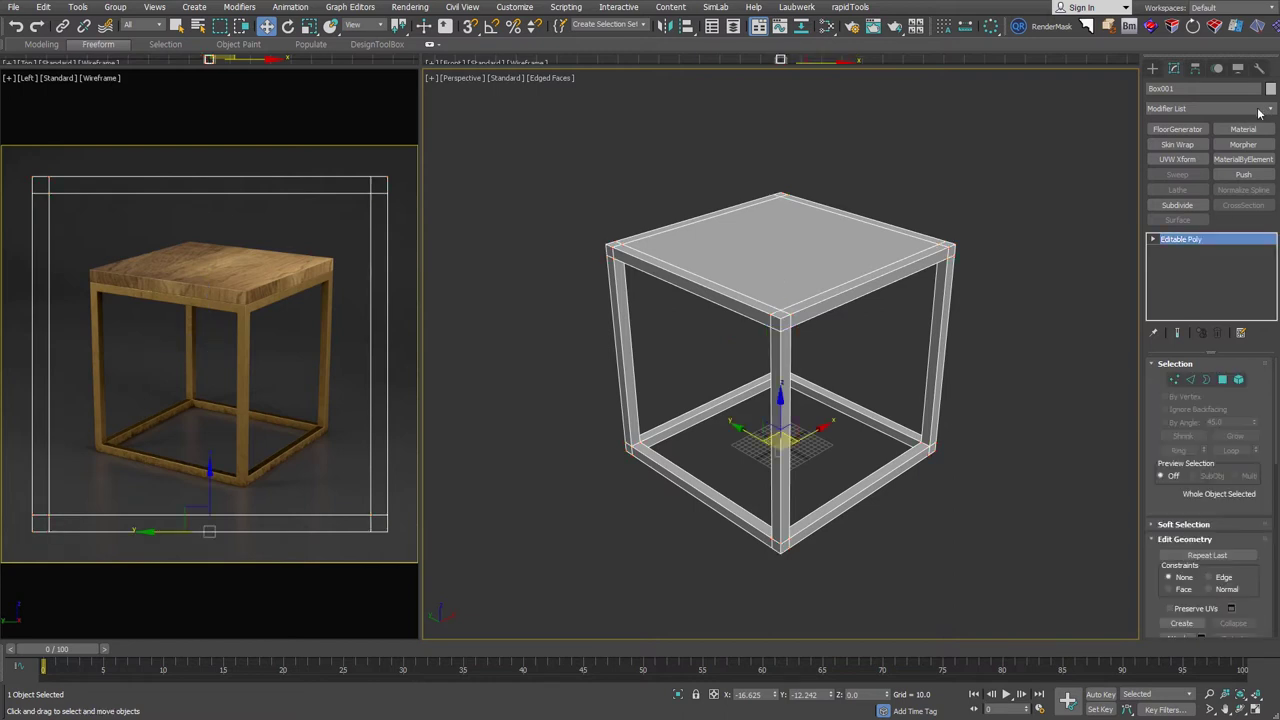
{"action": "left_click", "coordinate": [1253, 131]}
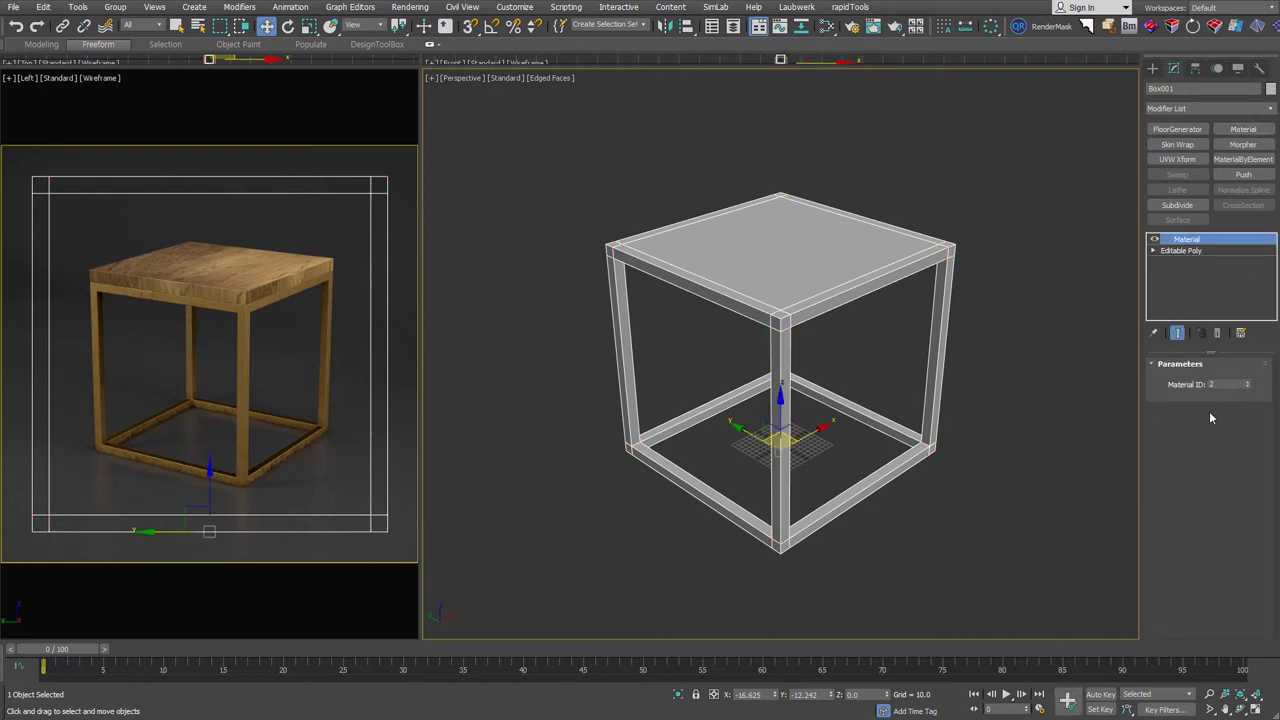
{"action": "left_click", "coordinate": [1030, 343]}
- Give the tabletop a Shell of 30 outer thickness and a Material modifier with ID 1
{"action": "left_click", "coordinate": [863, 259]}
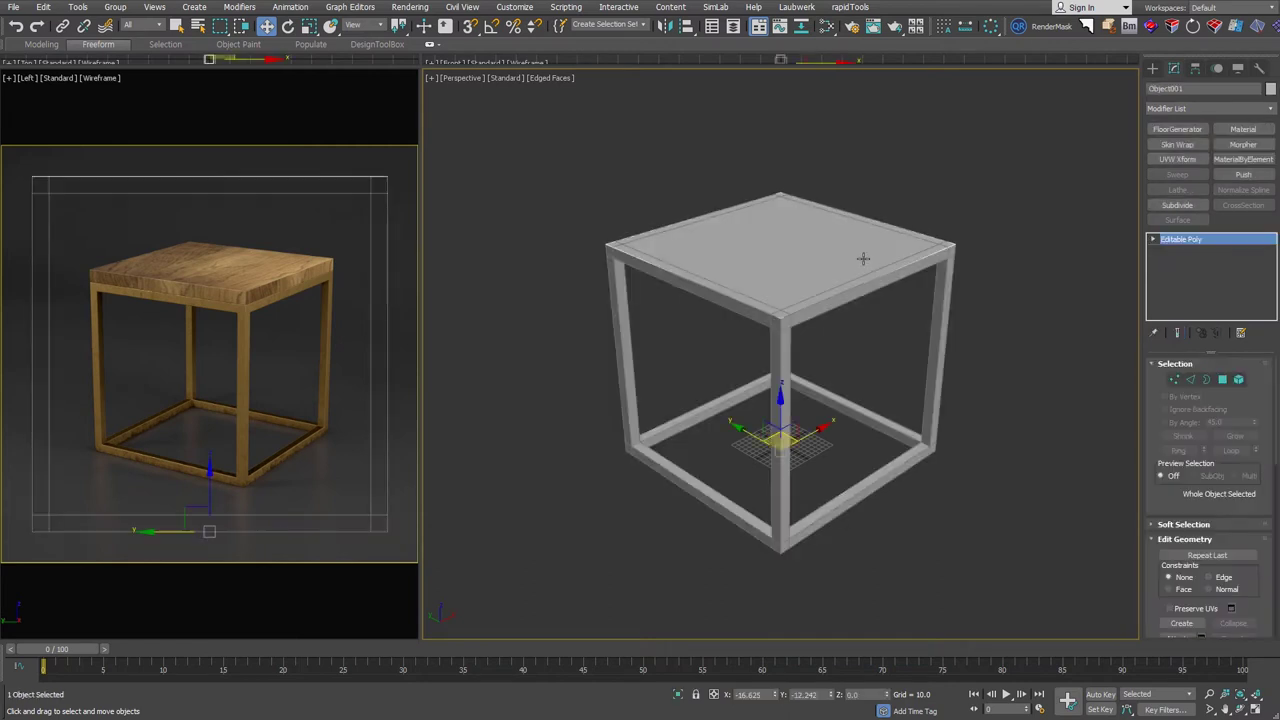
{"action": "left_click", "coordinate": [764, 257]}
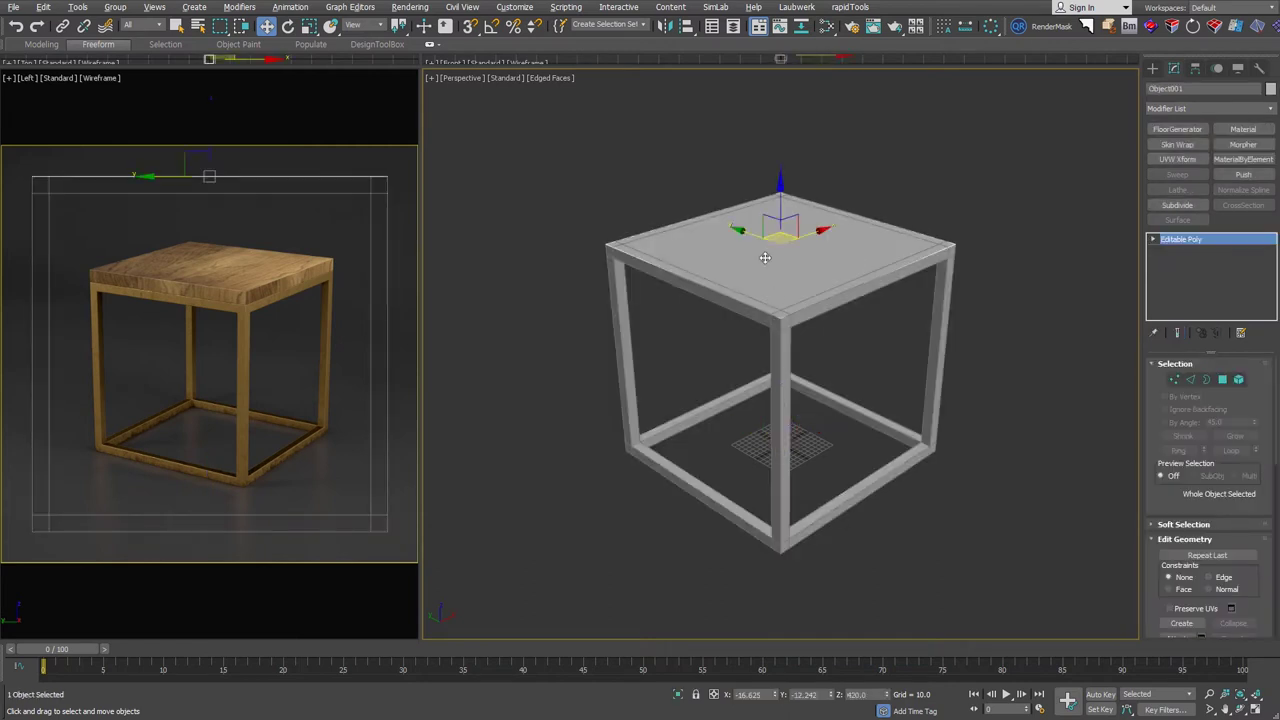
{"action": "key", "text": "s"}
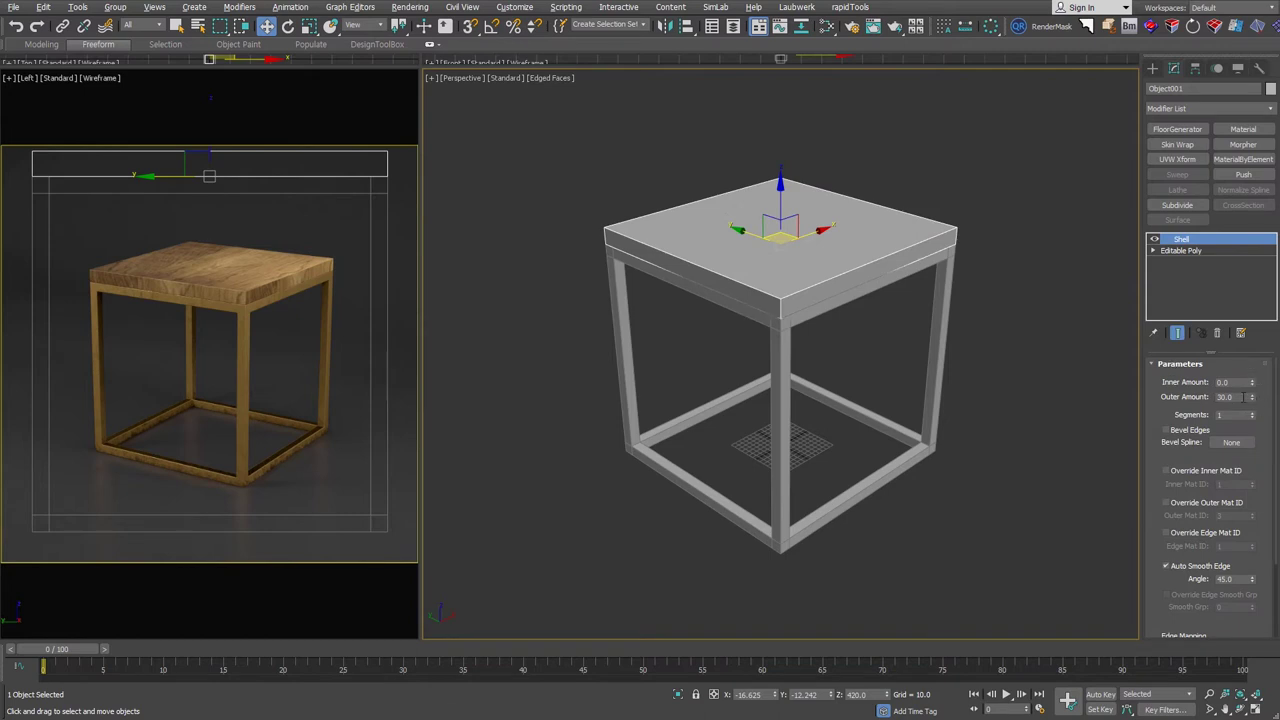
{"action": "left_click", "coordinate": [1243, 129]}
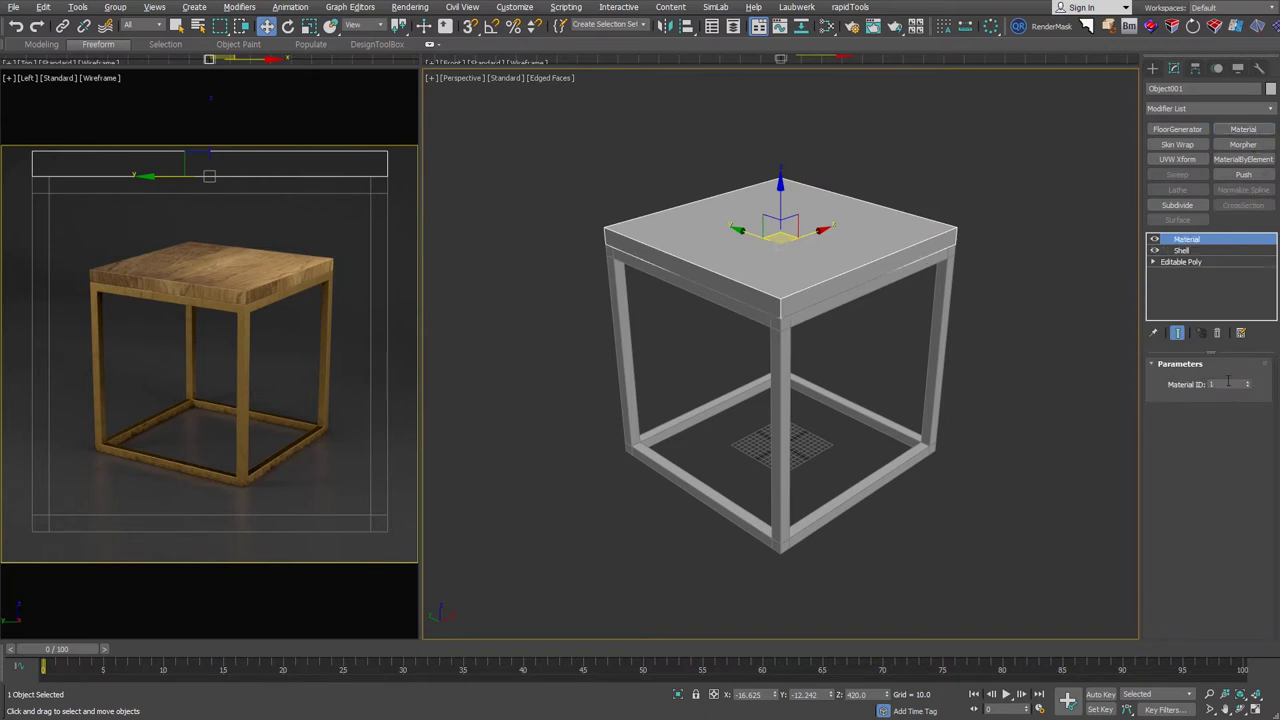
- Add Box UVW mapping with height 420 to the tabletop, and a UVW Map to the frame
{"action": "key", "text": "u"}
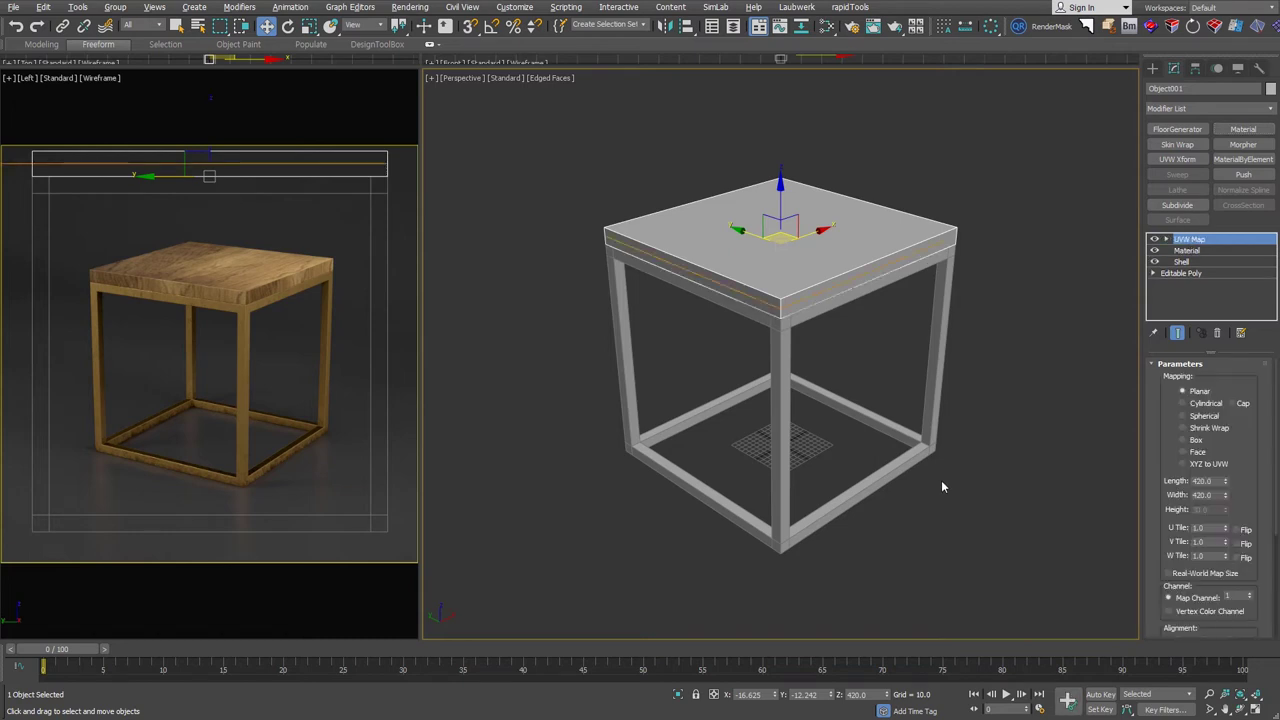
{"action": "left_click", "coordinate": [1195, 440]}
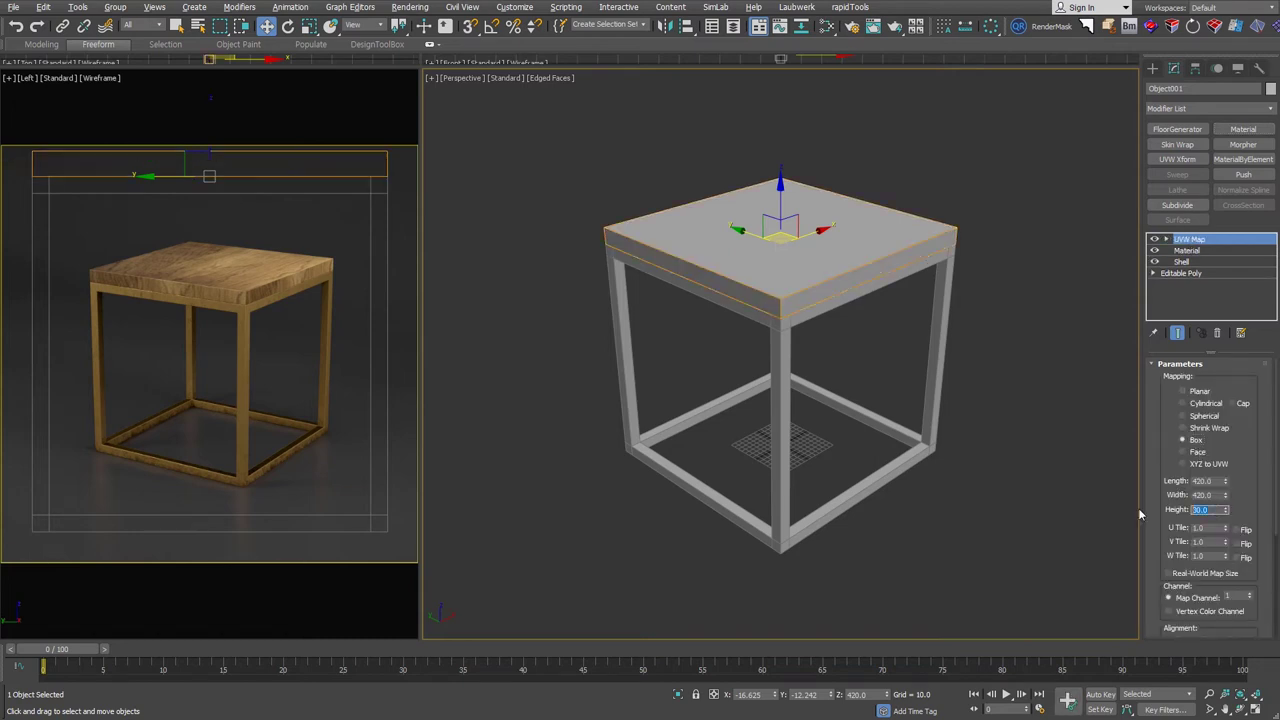
{"action": "left_click", "coordinate": [1209, 509]}
{"action": "type", "text": "4"}
{"action": "key", "text": "Return"}
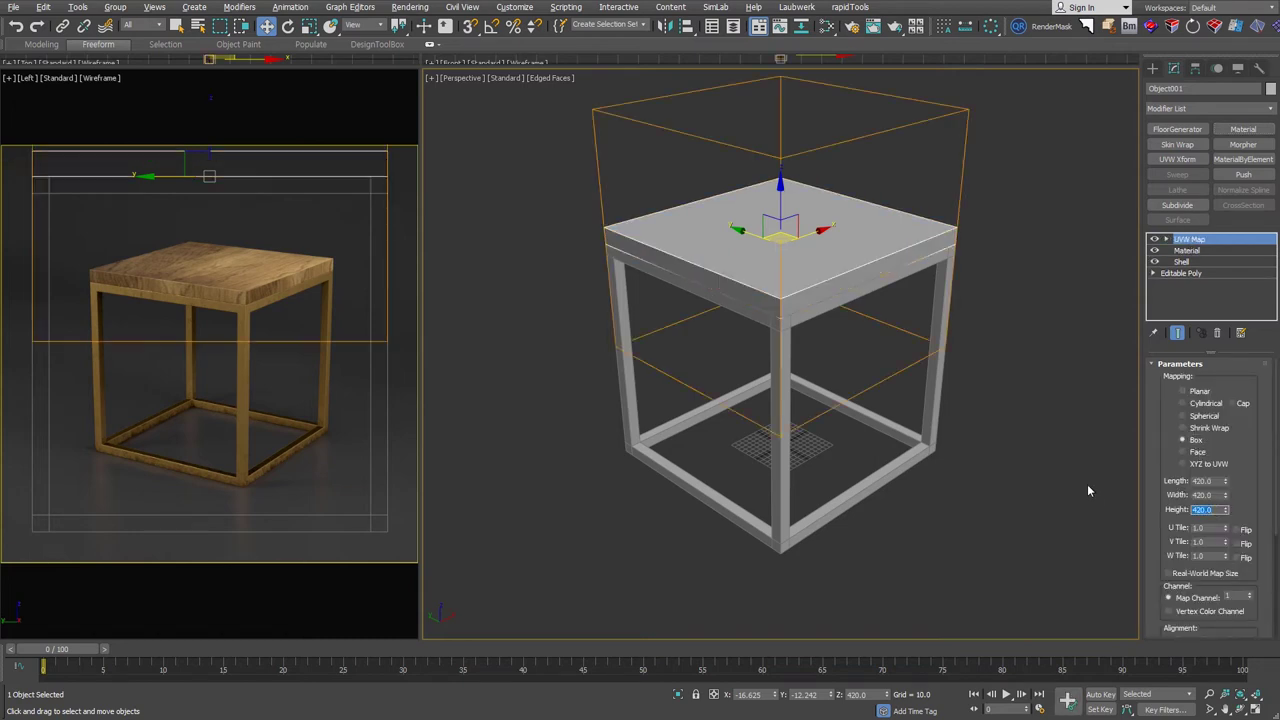
{"action": "left_click", "coordinate": [918, 453]}
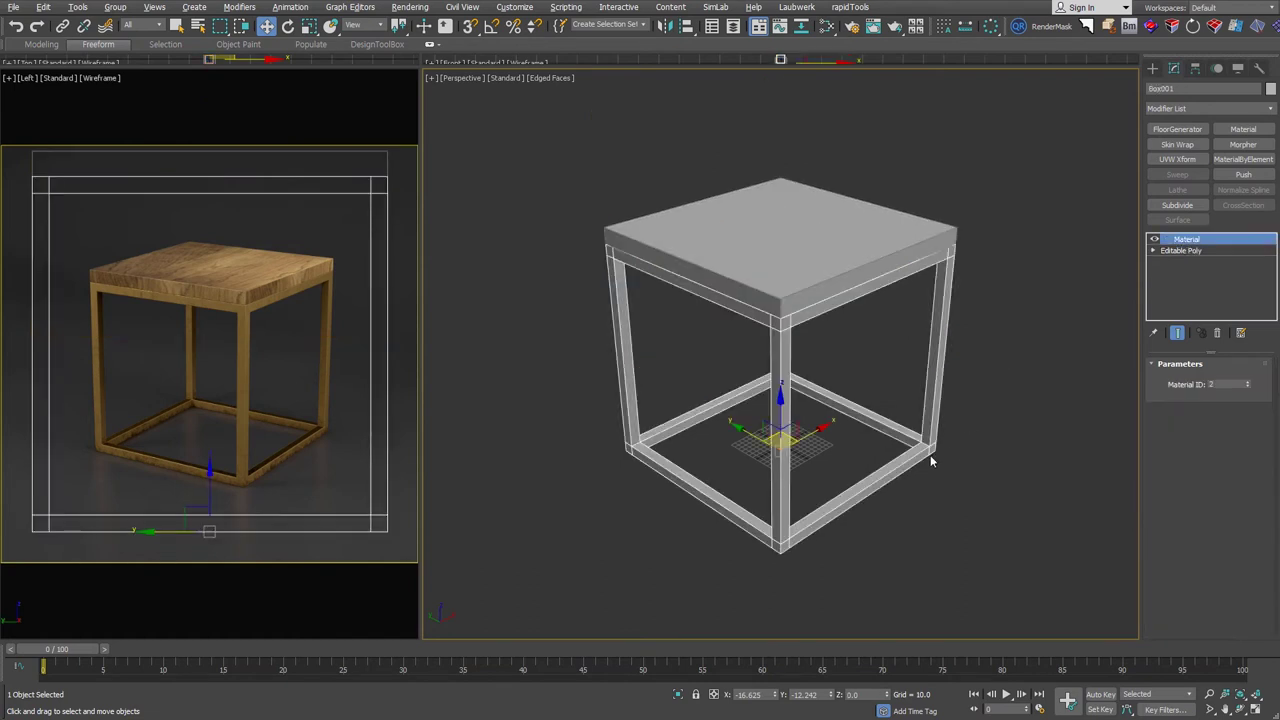
{"action": "key", "text": "u"}
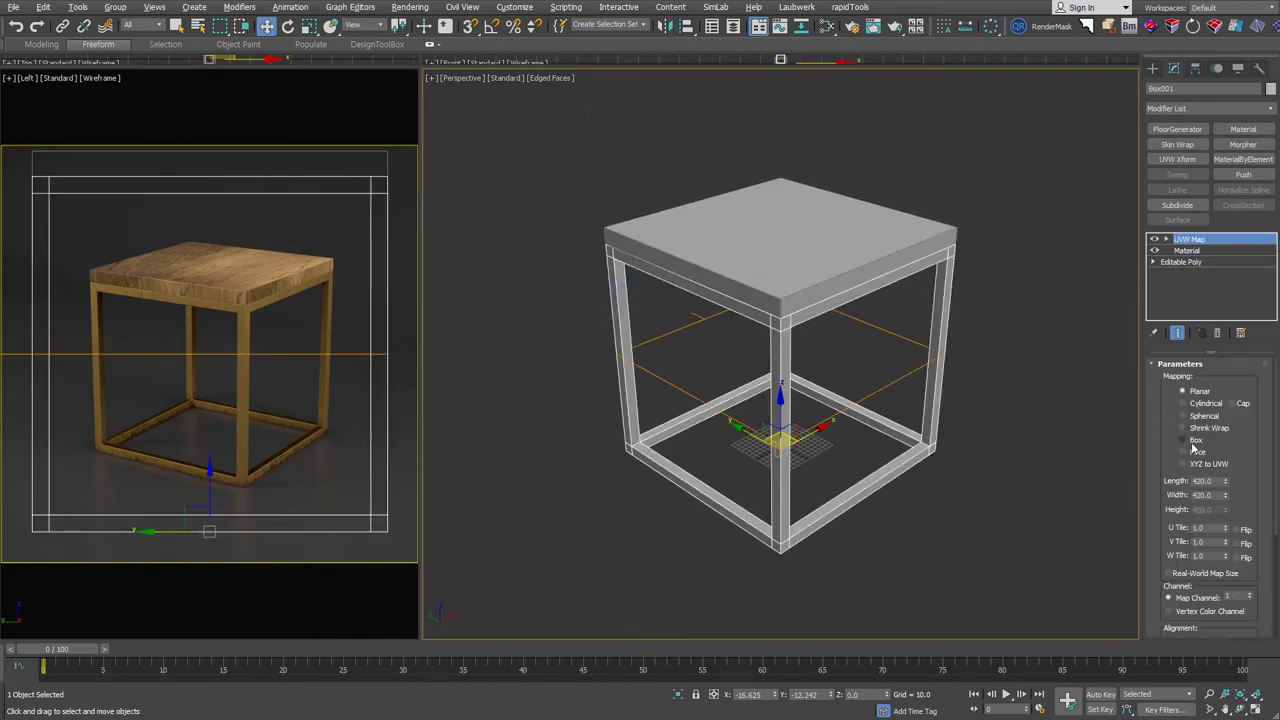
- Clear the selection, then box-select both the tabletop and the frame
{"action": "left_click", "coordinate": [990, 538]}
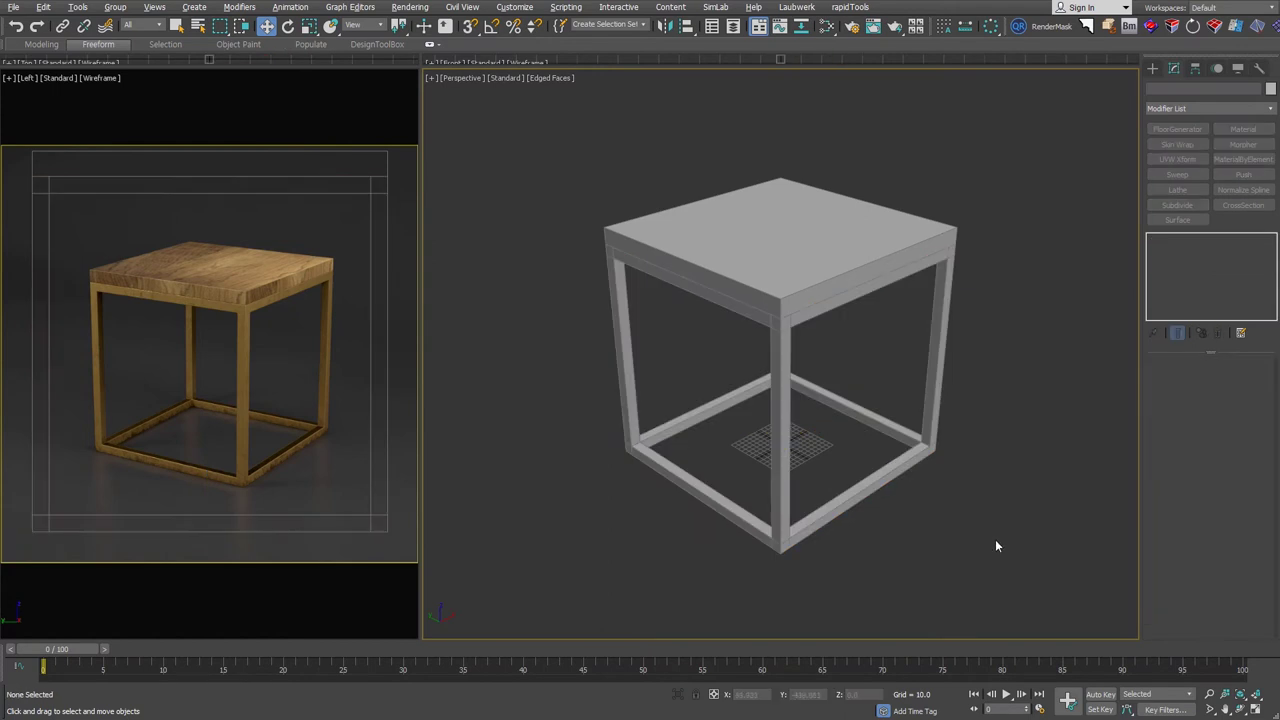
{"action": "left_click_drag", "start_coordinate": [740, 181], "coordinate": [740, 181]}
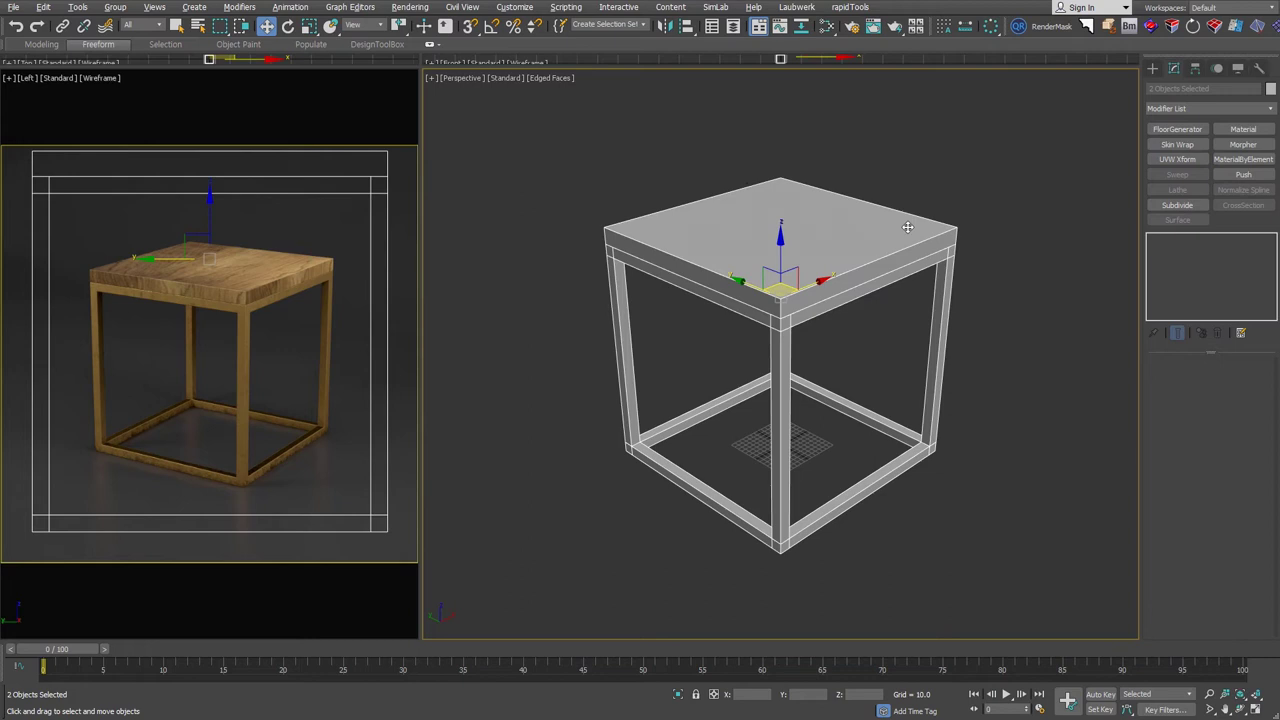
- In the Slate Material Editor, add a Multi/Sub-Object material set to 2 sub-materials
{"action": "left_click", "coordinate": [825, 27]}
{"action": "left_click_drag", "start_coordinate": [74, 280], "coordinate": [400, 280]}
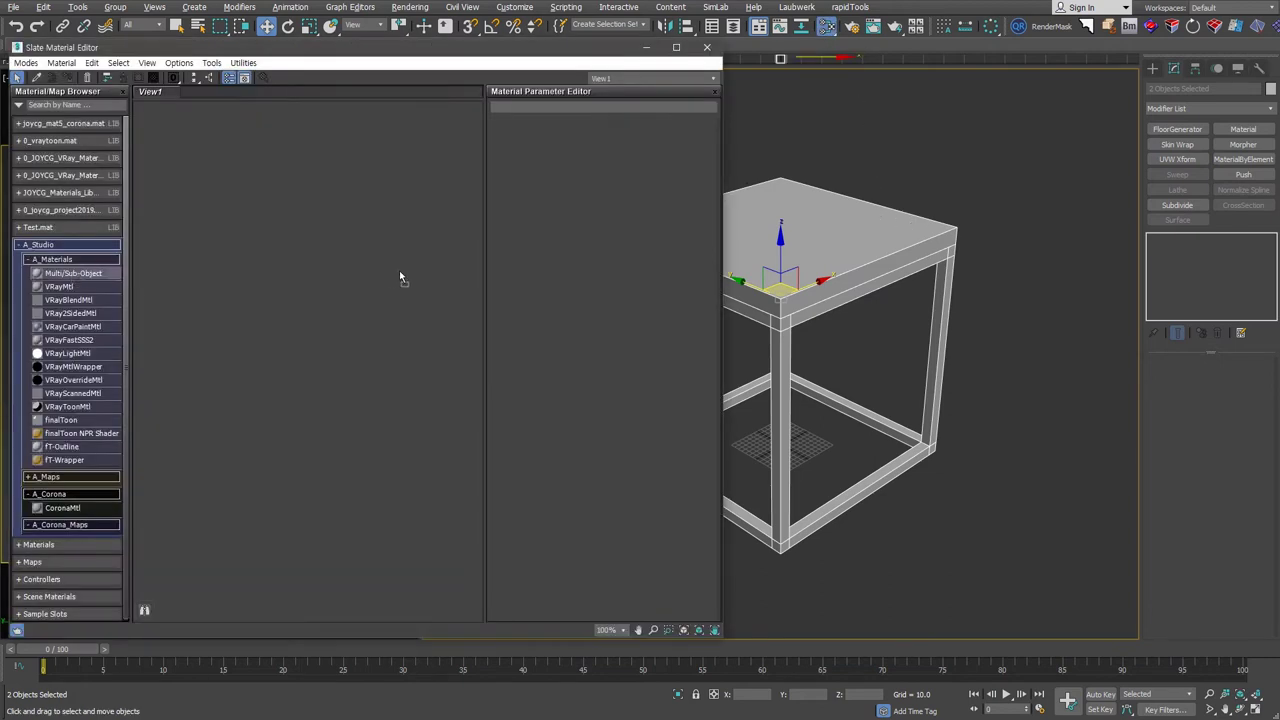
{"action": "double_click", "coordinate": [400, 283]}
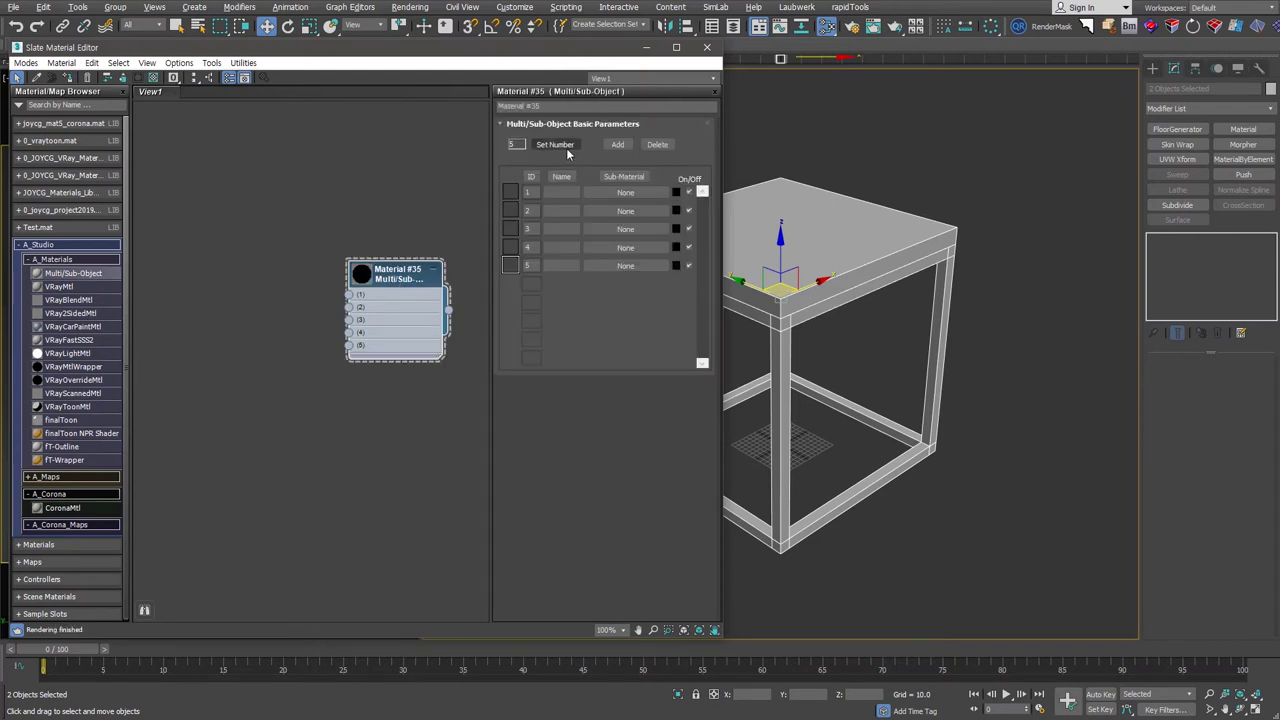
{"action": "left_click", "coordinate": [565, 147]}
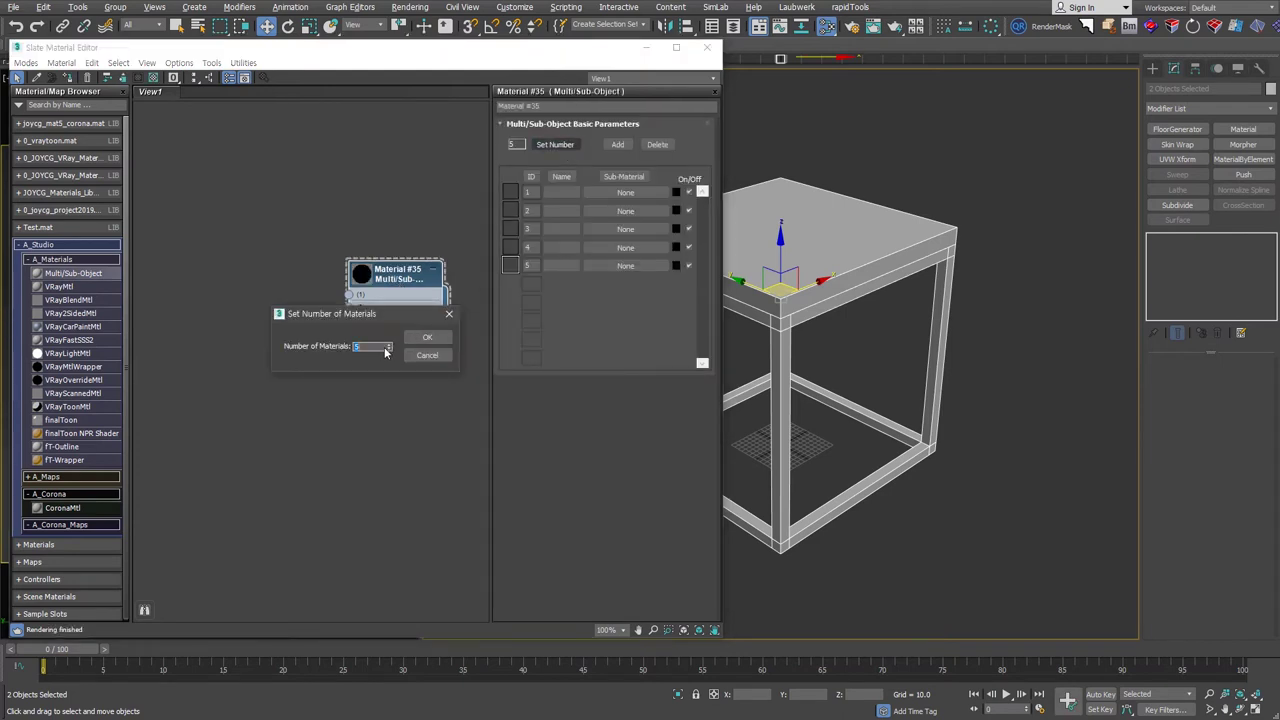
{"action": "type", "text": "2"}
{"action": "left_click", "coordinate": [427, 337]}
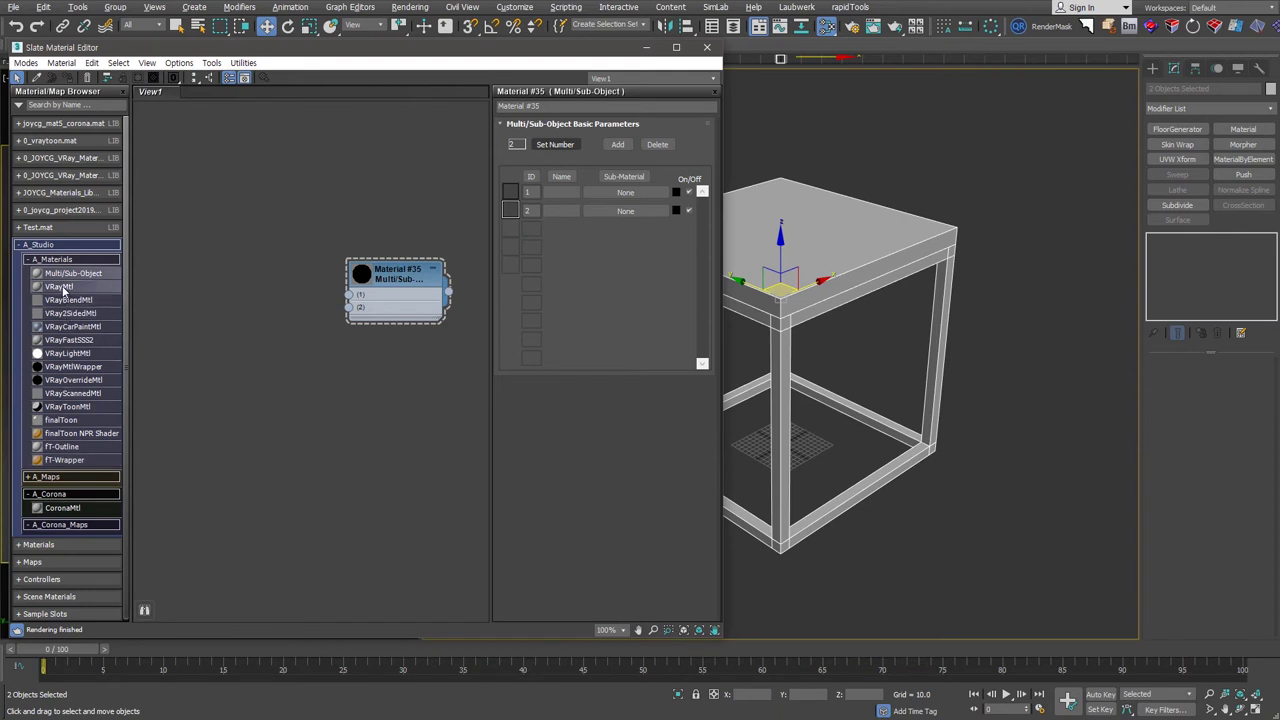
- Add a VRayMtl node, duplicate it, and wire the two into sub-material slots 1 and 2
{"action": "left_click_drag", "start_coordinate": [63, 288], "coordinate": [304, 274]}
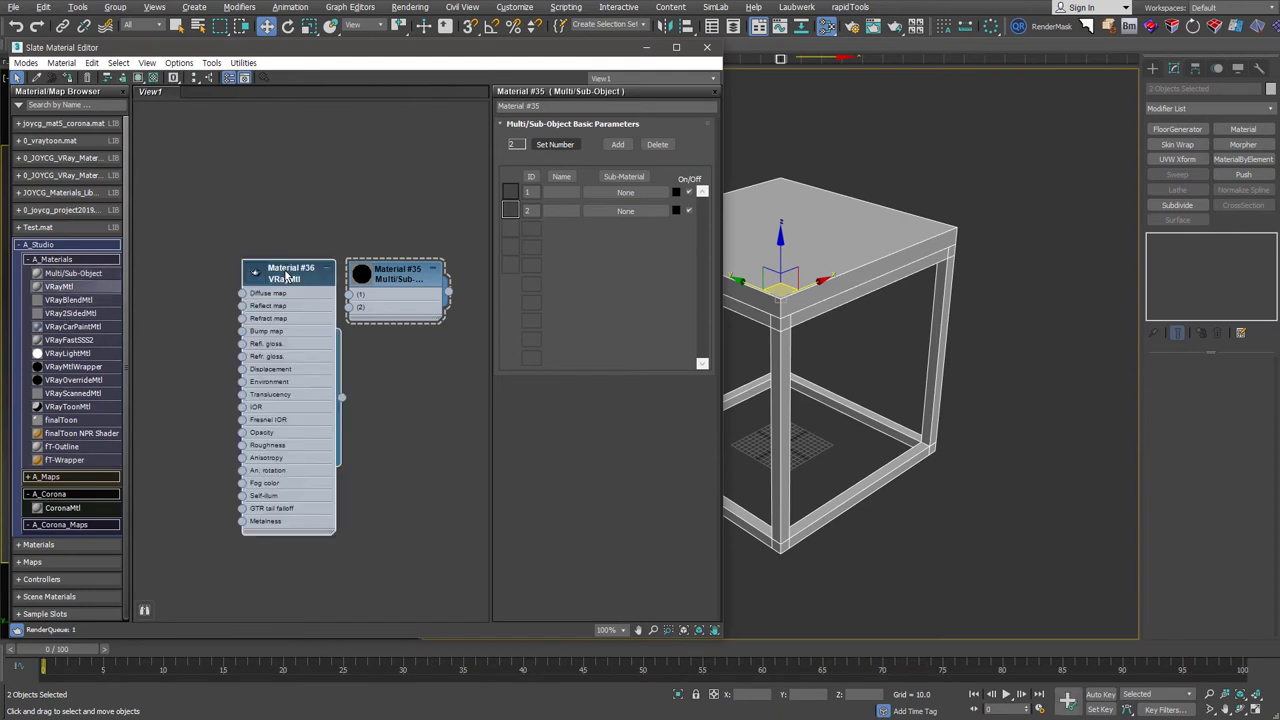
{"action": "right_click", "coordinate": [289, 338]}
{"action": "left_click", "coordinate": [327, 567]}
{"action": "key", "text": "ctrl+v"}
{"action": "mouse_move", "coordinate": [327, 275]}
{"action": "left_mouse_down"}
{"action": "mouse_move", "coordinate": [348, 307]}
{"action": "mouse_move", "coordinate": [290, 312]}
{"action": "left_mouse_up"}
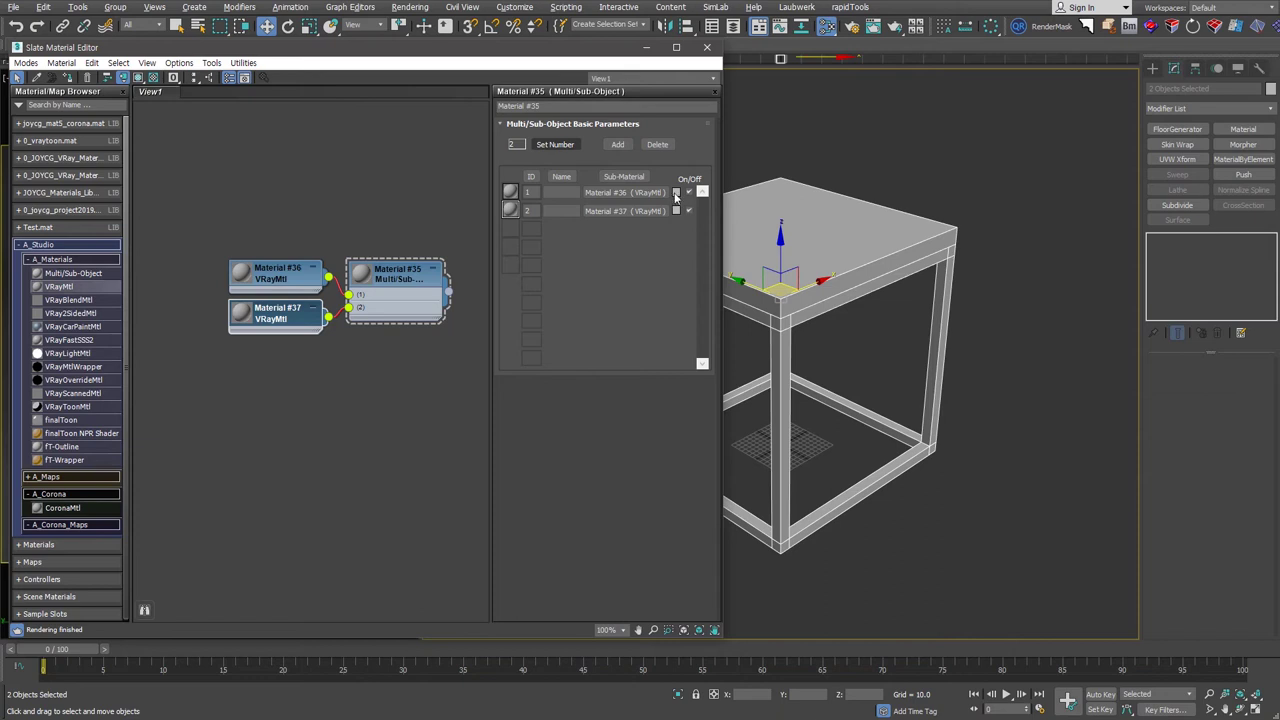
- Set the first VRayMtl's diffuse colour to orange (R136 G81 B23)
{"action": "left_click", "coordinate": [676, 193]}
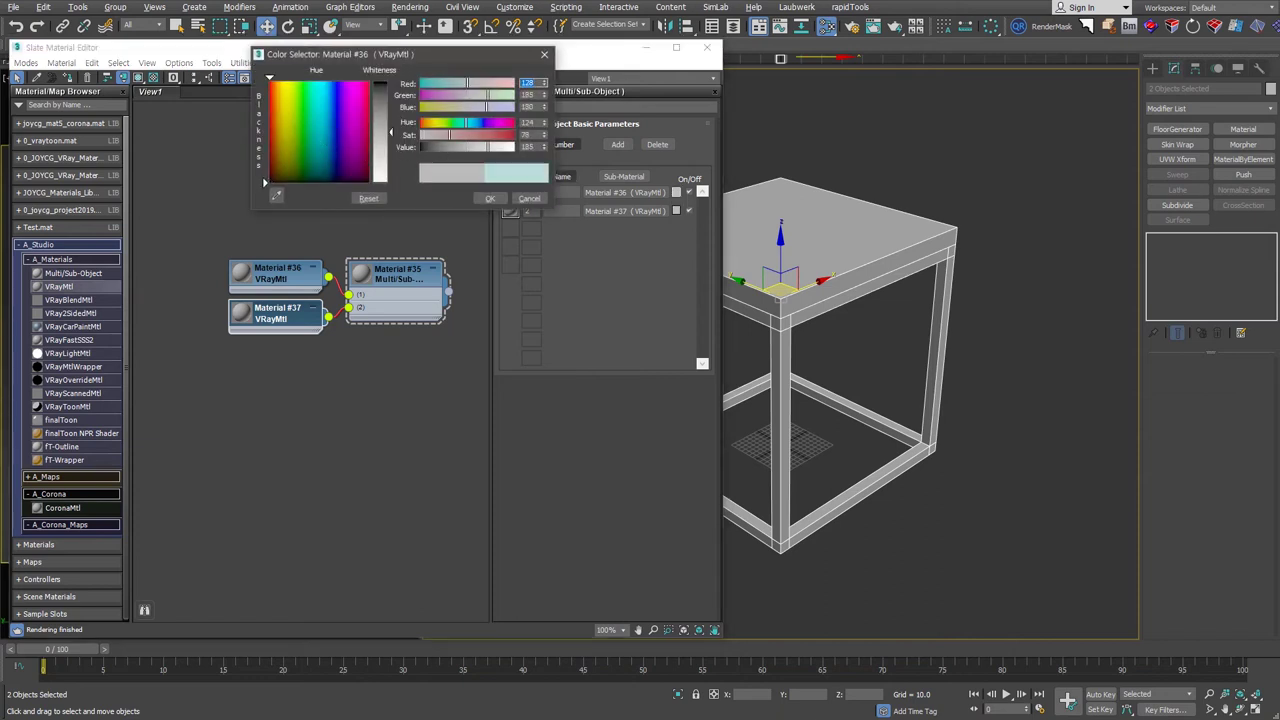
{"action": "left_click", "coordinate": [278, 133]}
{"action": "left_click_drag", "start_coordinate": [381, 131], "coordinate": [388, 100]}
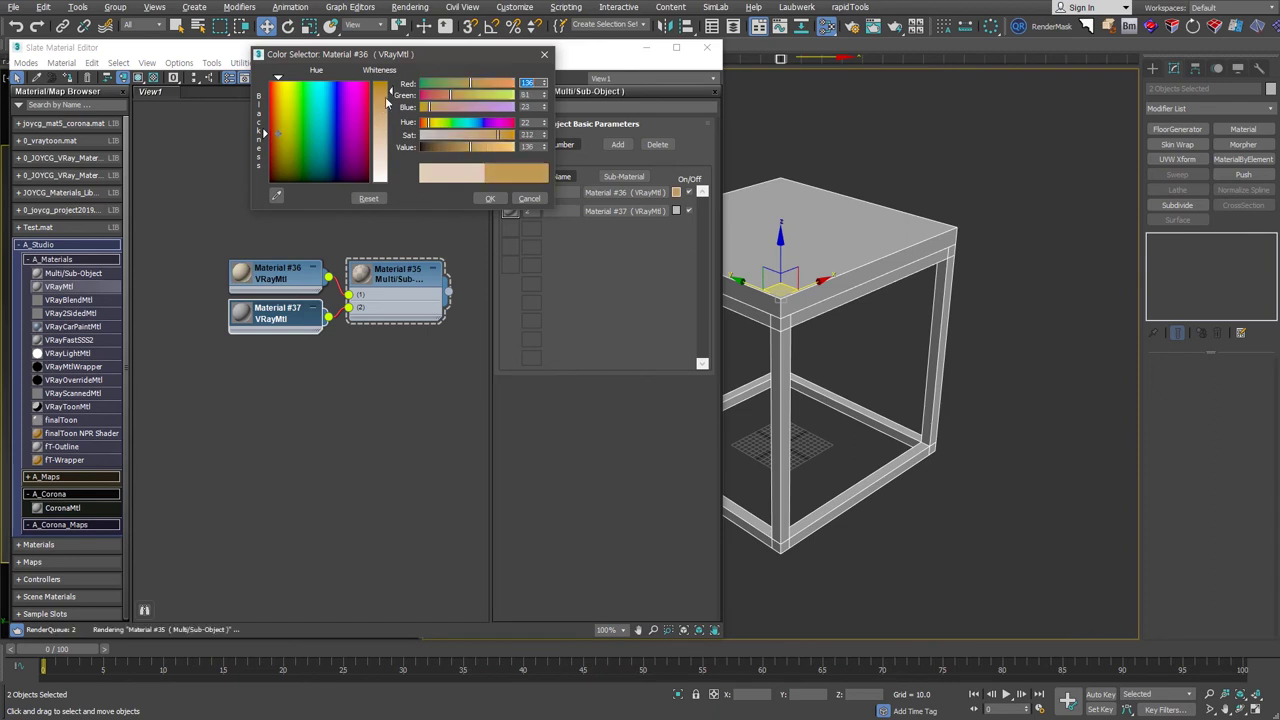
{"action": "left_click", "coordinate": [490, 198]}
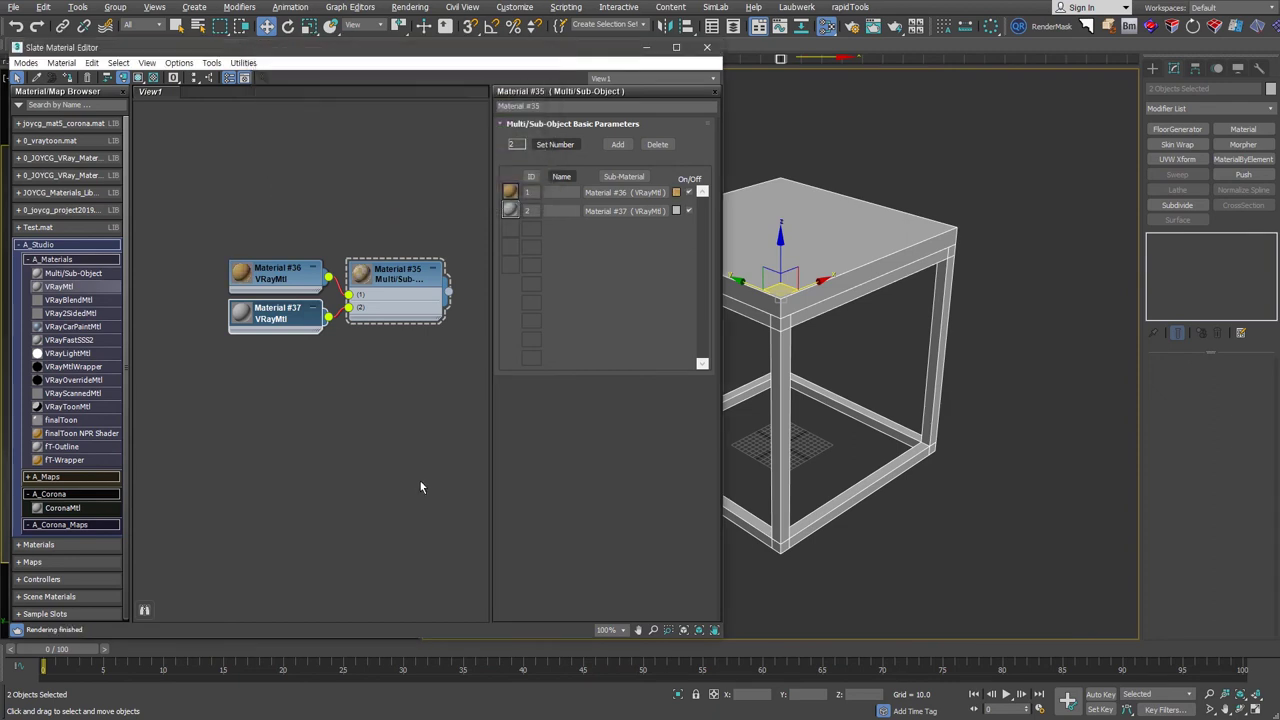
- Assign the Multi/Sub-Object material to the selected table parts and close the editor
{"action": "double_click", "coordinate": [362, 276]}
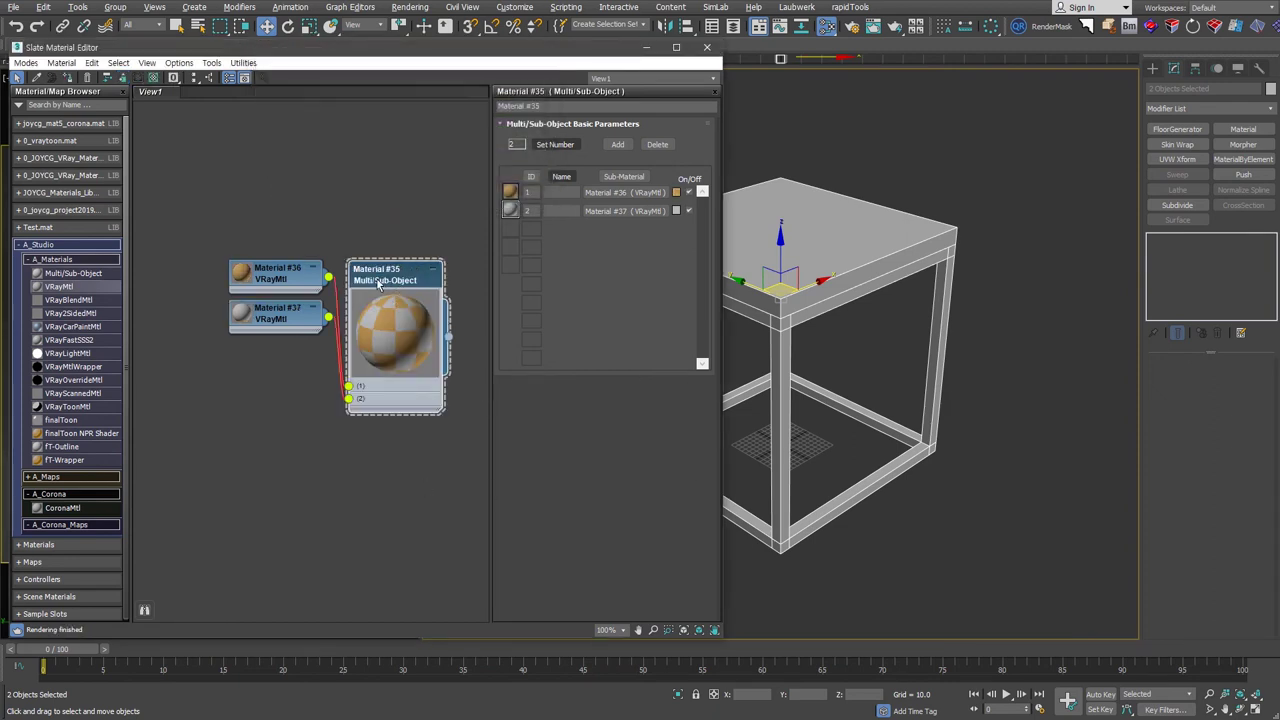
{"action": "left_click", "coordinate": [68, 78]}
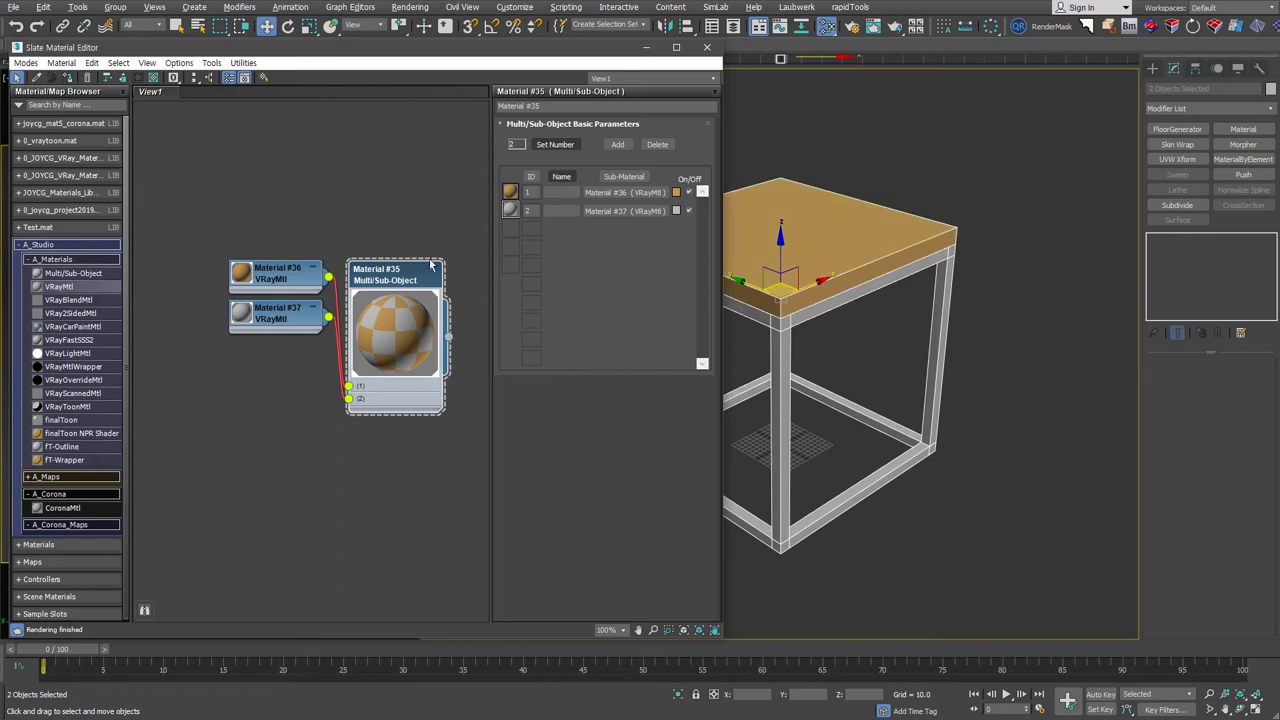
{"action": "left_click", "coordinate": [707, 47]}
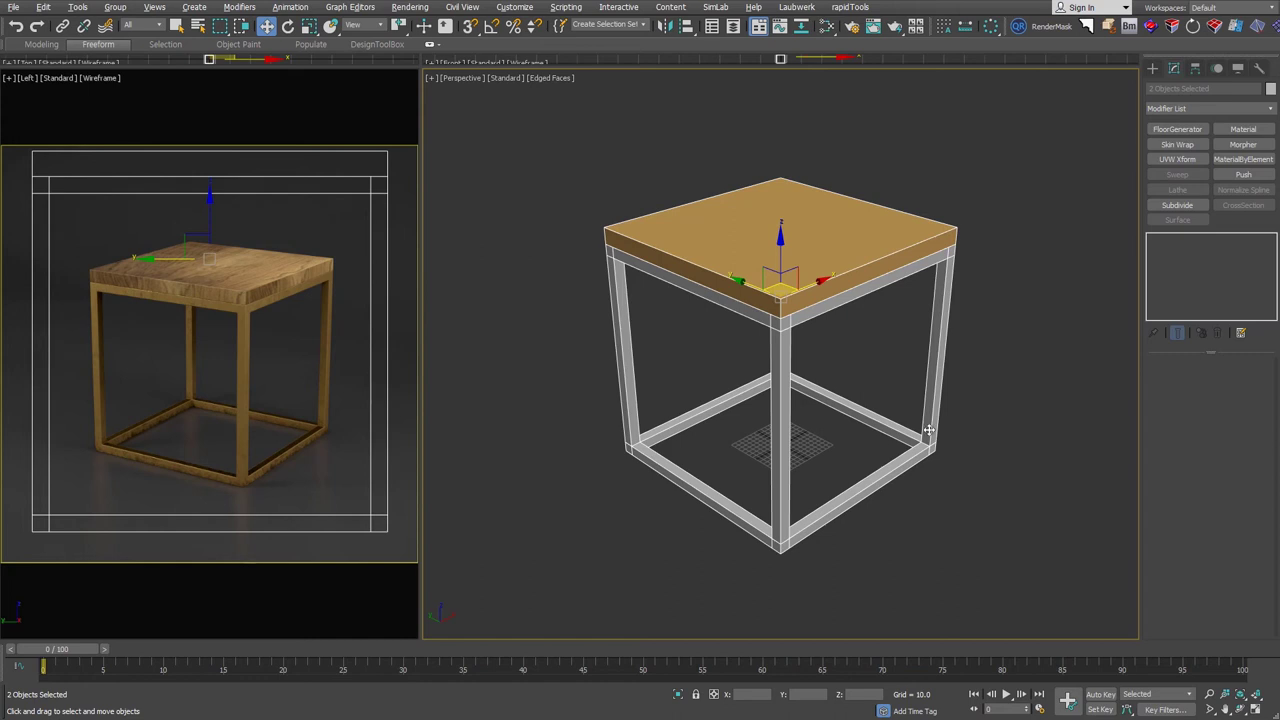
- Select both the tabletop and frame, apply one Edit Poly modifier, and select all their edges
{"action": "left_click", "coordinate": [971, 531]}
{"action": "left_click", "coordinate": [909, 228]}
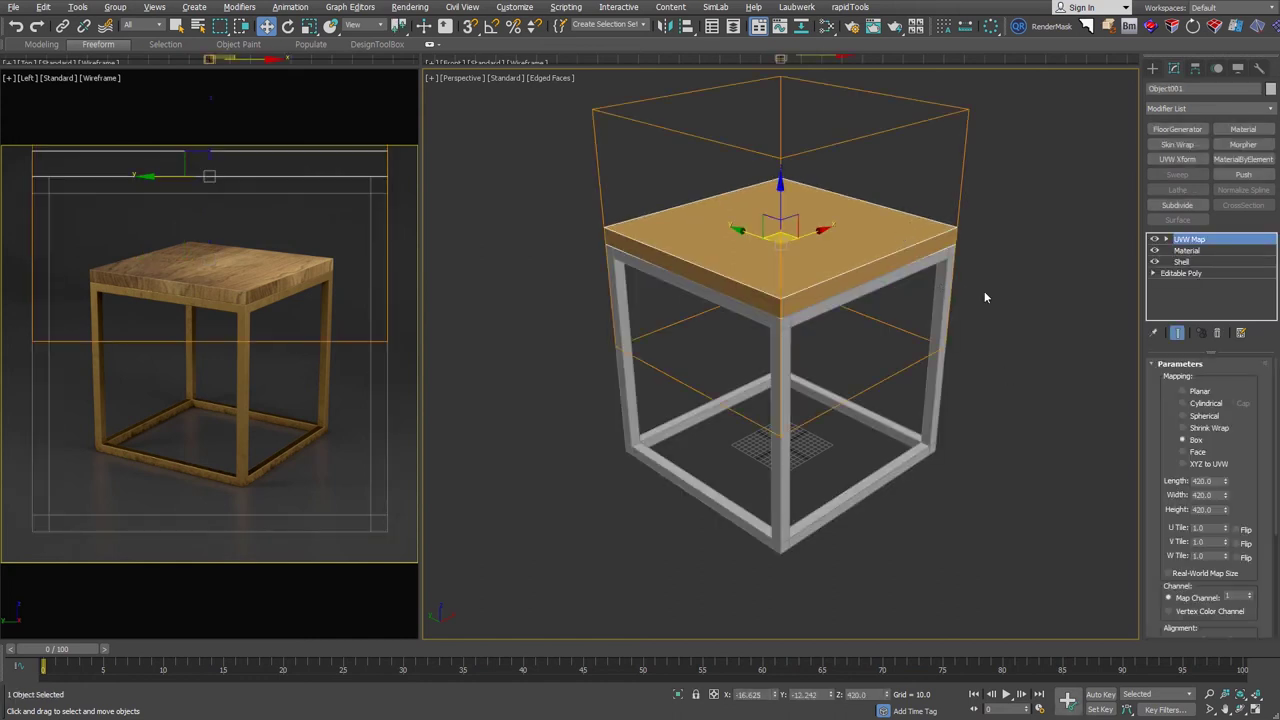
{"action": "left_click", "coordinate": [966, 411]}
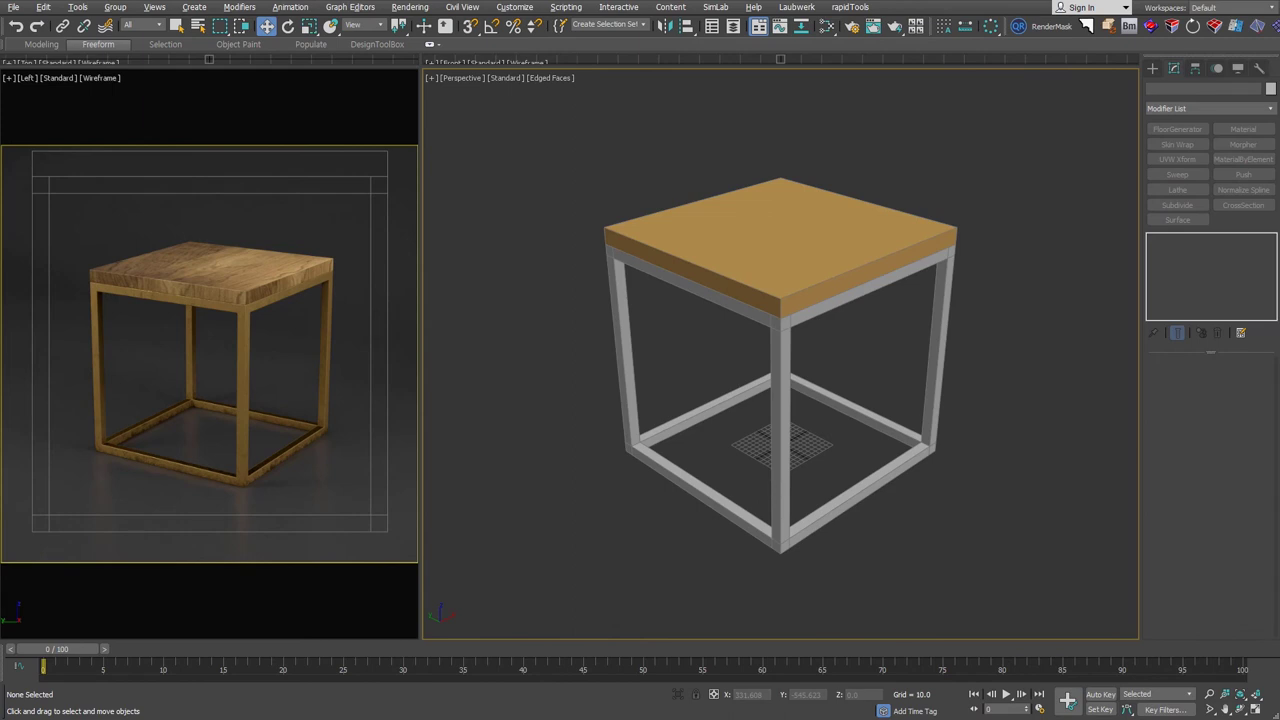
{"action": "left_click_drag", "start_coordinate": [776, 187], "coordinate": [778, 190]}
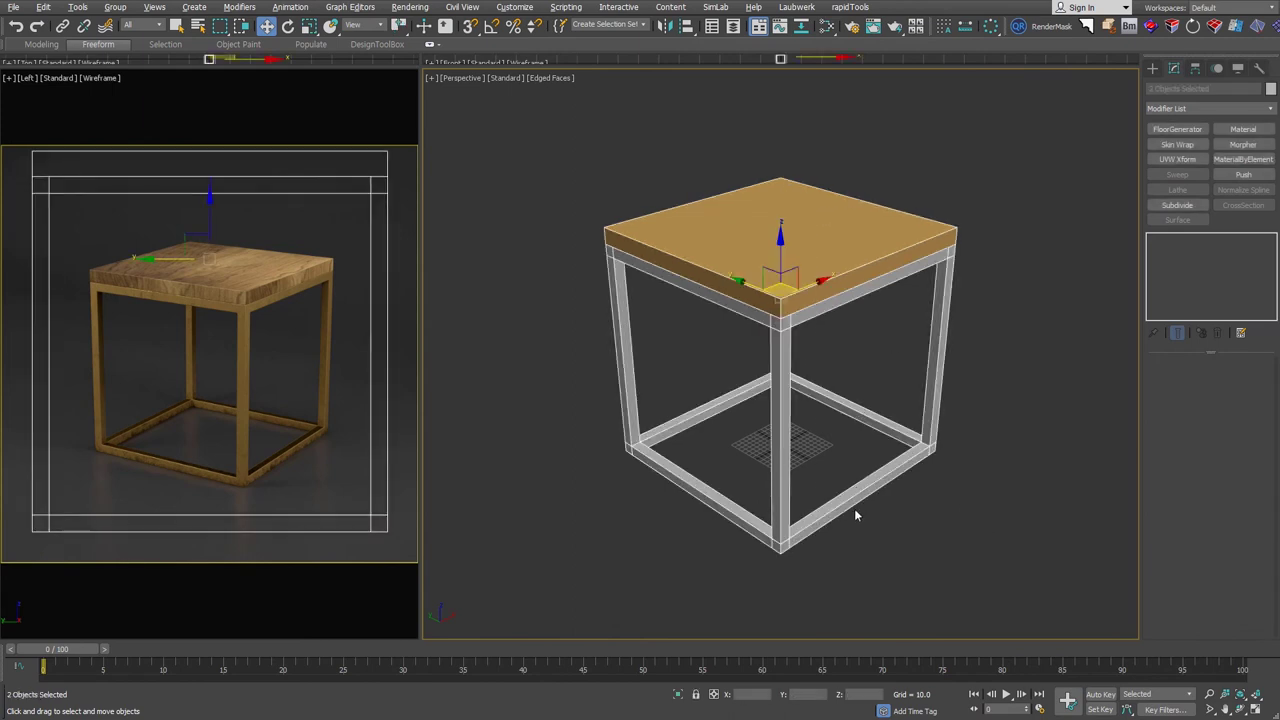
{"action": "key", "text": "alt+e"}
{"action": "key", "text": "2"}
{"action": "key", "text": "ctrl+a"}
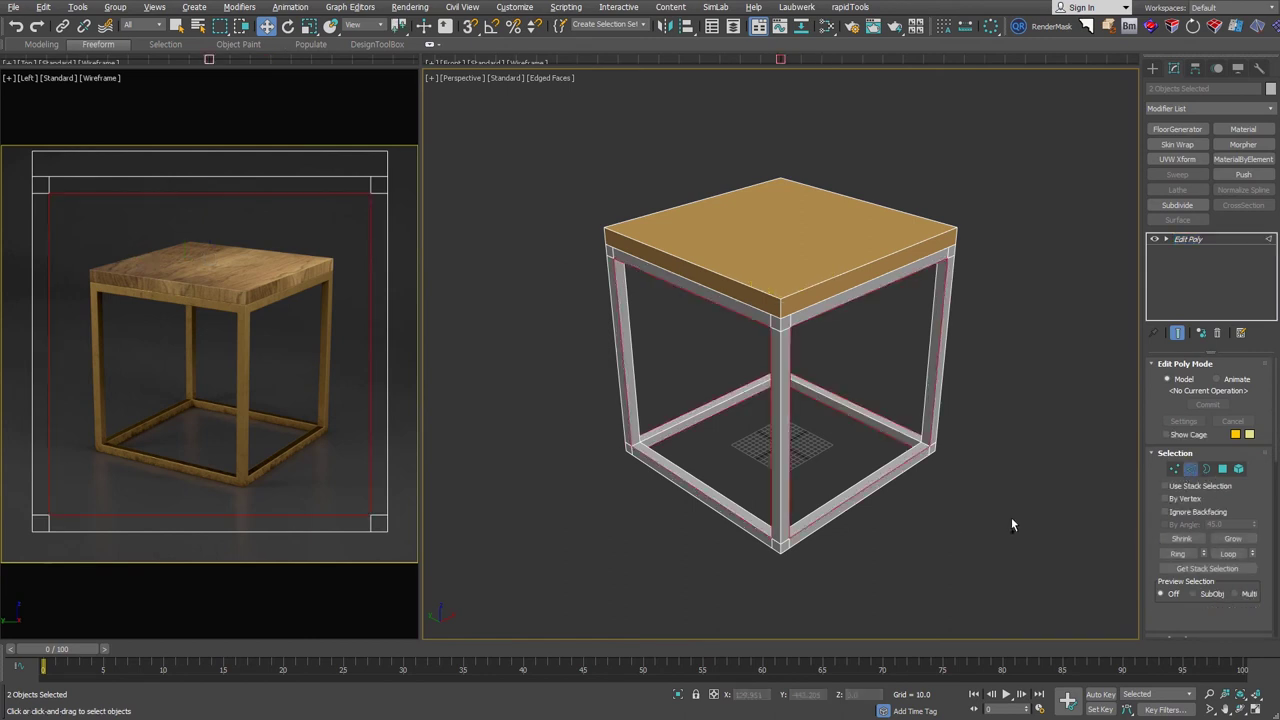
- Start a chamfer on the selected edges and set its edge tension to 0.5
{"action": "right_click", "coordinate": [850, 300]}
{"action": "left_click", "coordinate": [880, 378]}
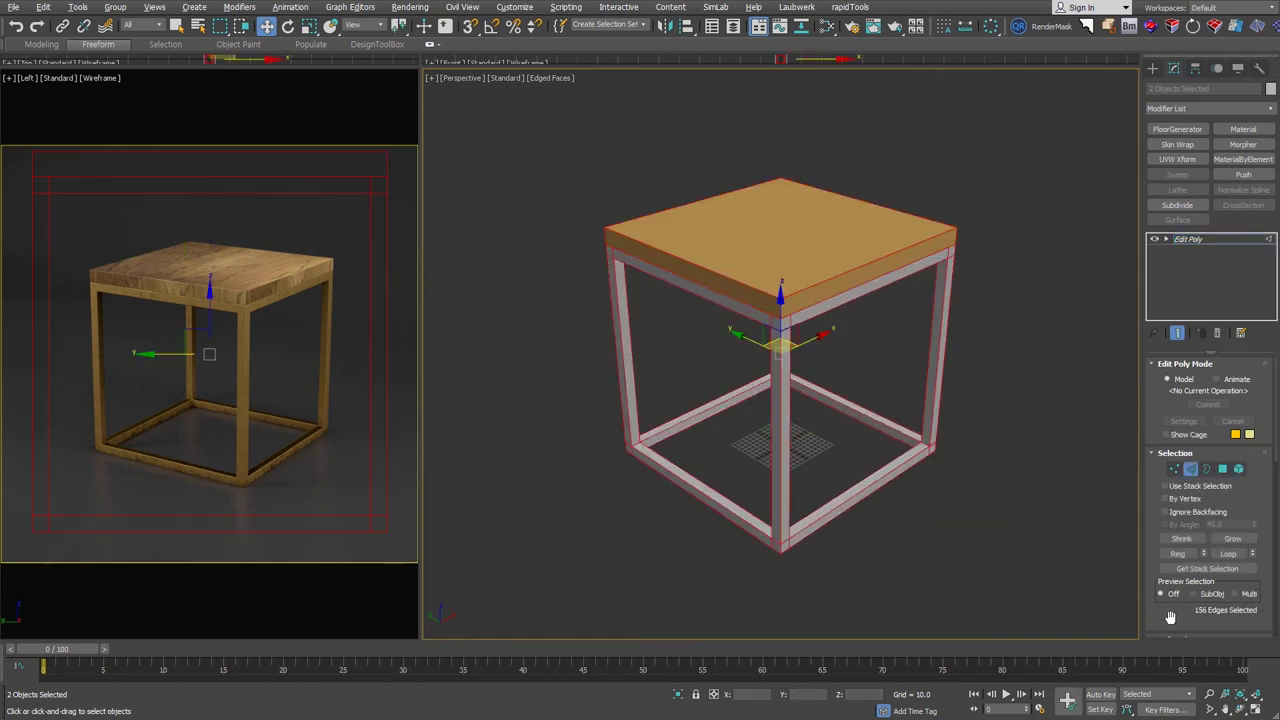
{"action": "scroll", "coordinate": [1200, 430], "scroll_direction": "down", "scroll_amount": 5}
{"action": "left_click", "coordinate": [1201, 428]}
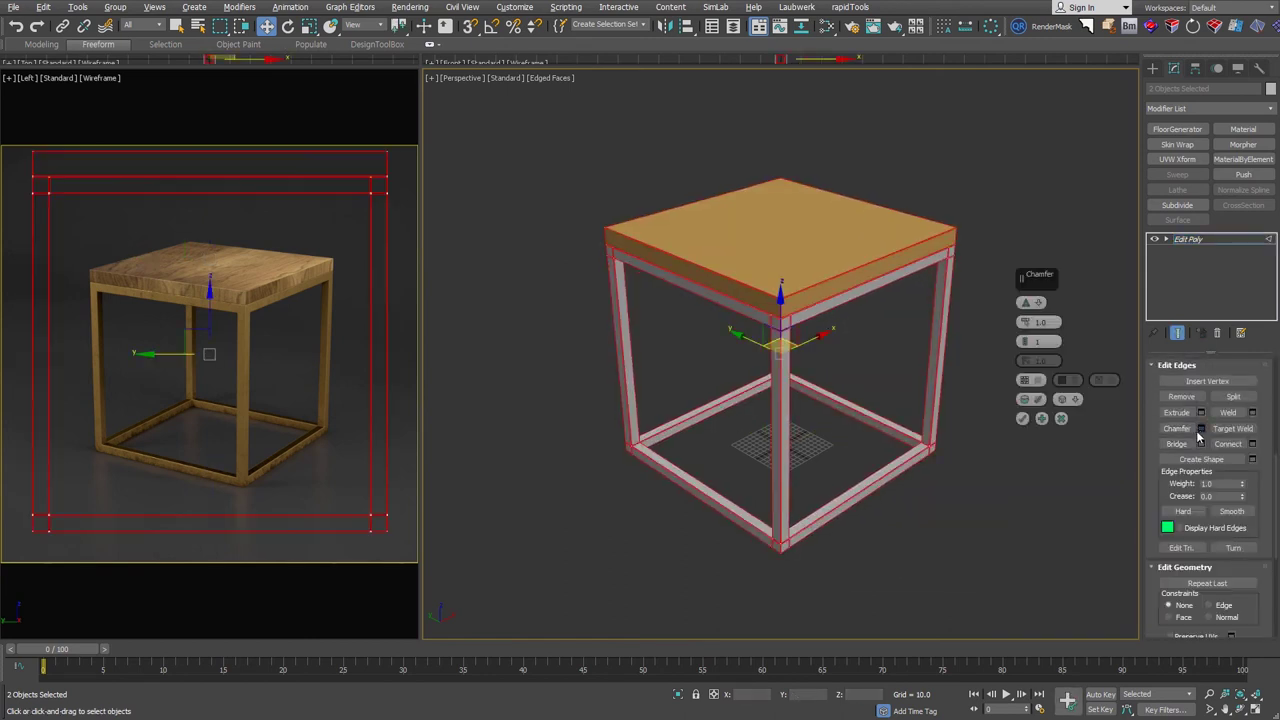
{"action": "left_click", "coordinate": [1047, 322]}
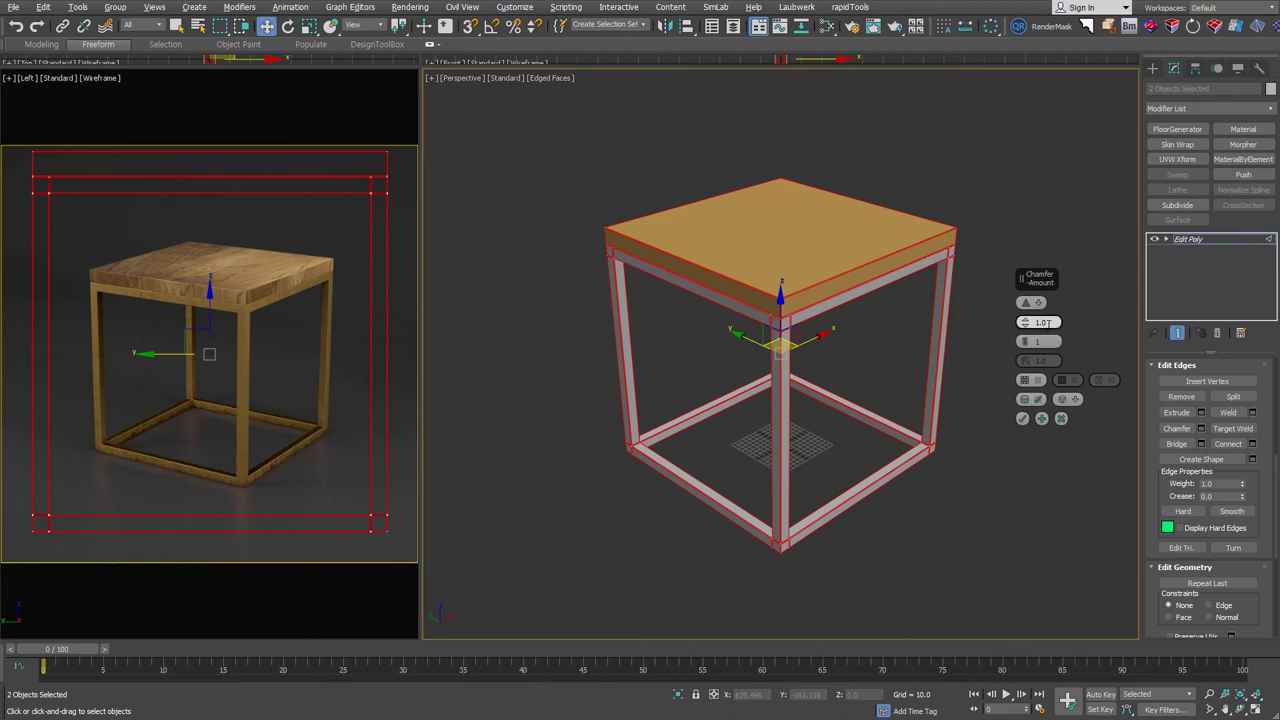
{"action": "left_click", "coordinate": [1040, 360]}
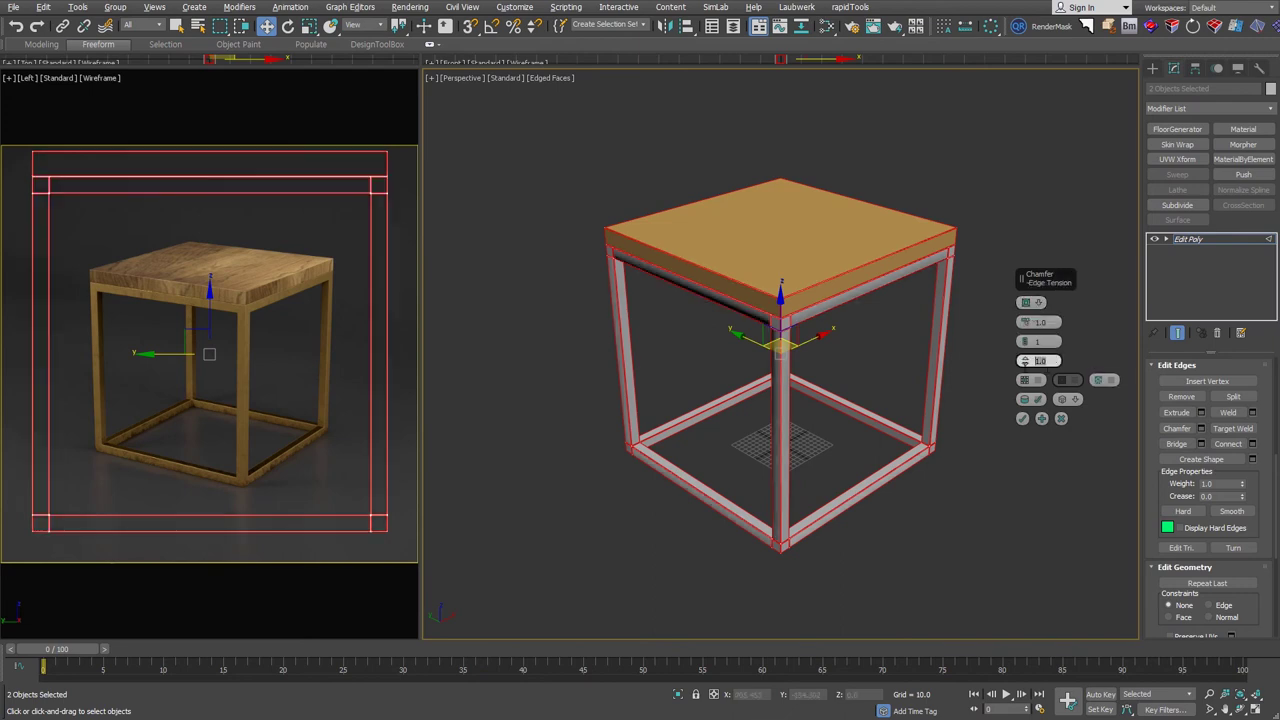
{"action": "type", "text": "0.5"}
{"action": "key", "text": "Return"}
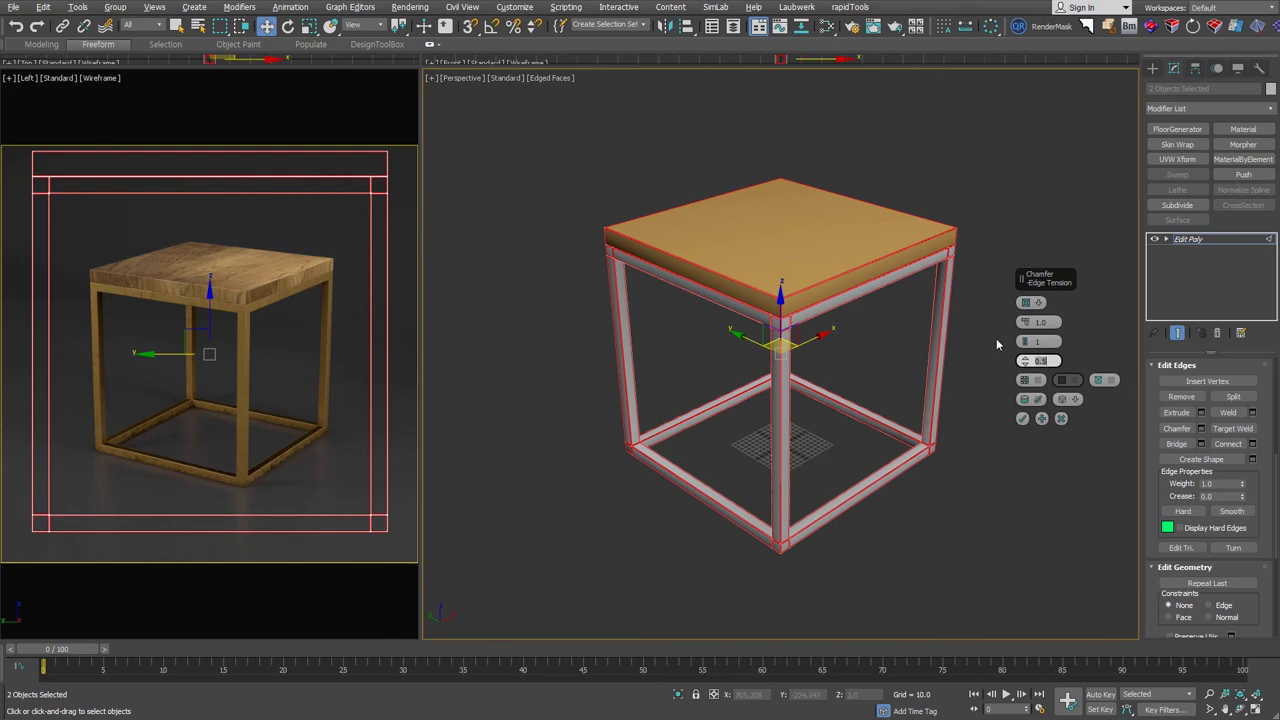
- Set the chamfer to 3 segments
{"action": "scroll", "coordinate": [966, 237], "scroll_direction": "up", "scroll_amount": 10}
{"action": "scroll", "coordinate": [966, 240], "scroll_direction": "down", "scroll_amount": 3}
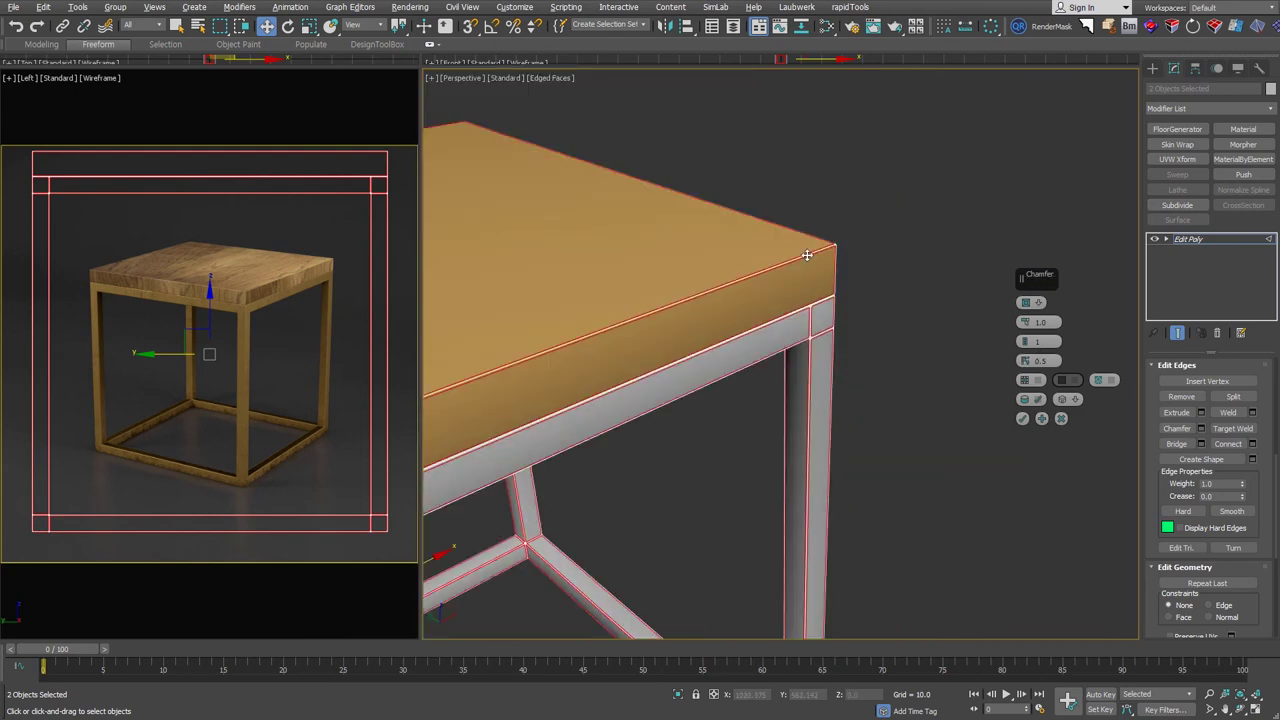
{"action": "key", "text": "u"}
{"action": "scroll", "coordinate": [806, 255], "scroll_direction": "up", "scroll_amount": 5}
{"action": "left_click", "coordinate": [1036, 342]}
{"action": "type", "text": "2"}
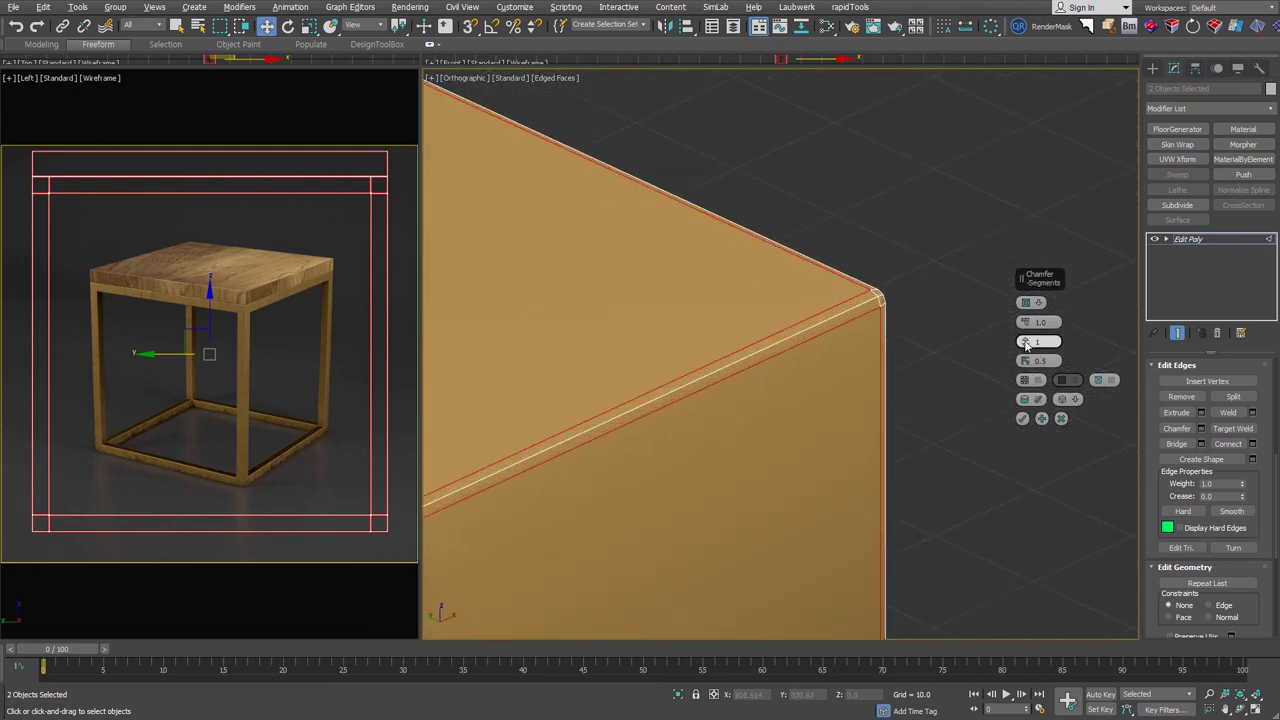
{"action": "key", "text": "Return"}
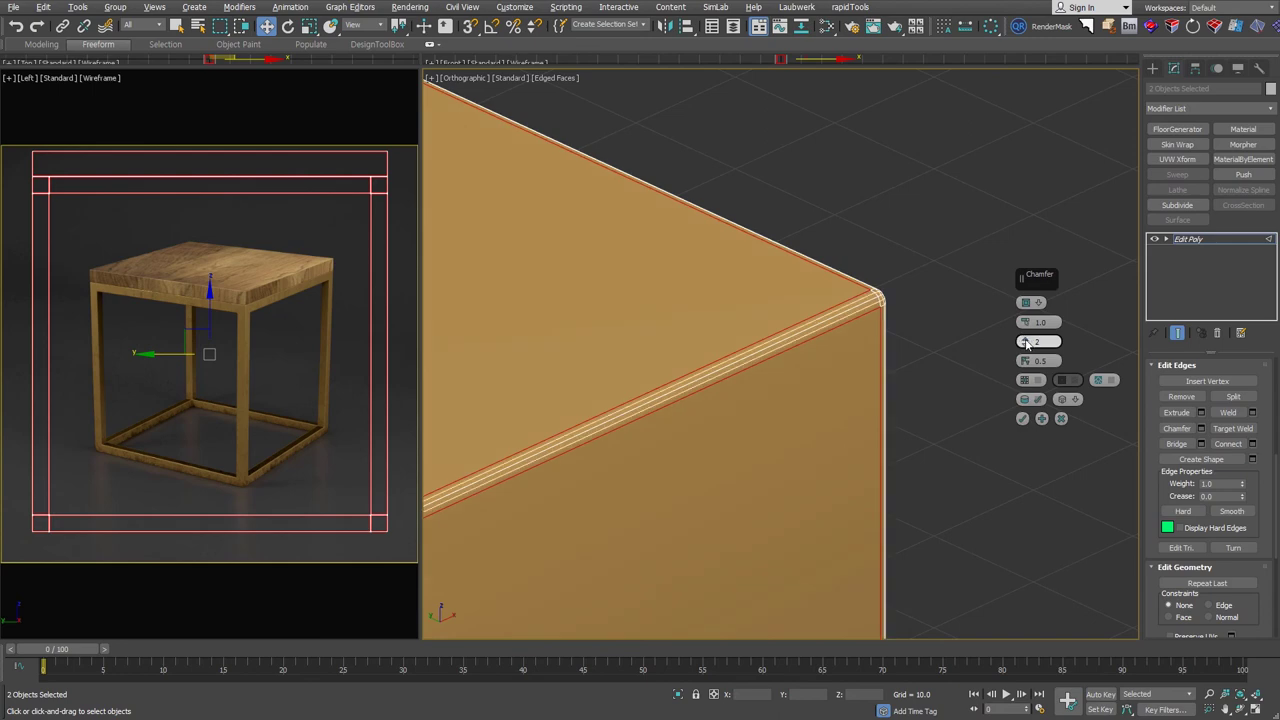
{"action": "left_click_drag", "start_coordinate": [1028, 344], "coordinate": [1028, 336]}
- Choose a smooth chamfer type and commit the 1.0-amount chamfer
{"action": "middle_click_drag", "start_coordinate": [874, 300], "coordinate": [843, 298]}
{"action": "scroll", "coordinate": [890, 270], "scroll_direction": "down", "scroll_amount": 3}
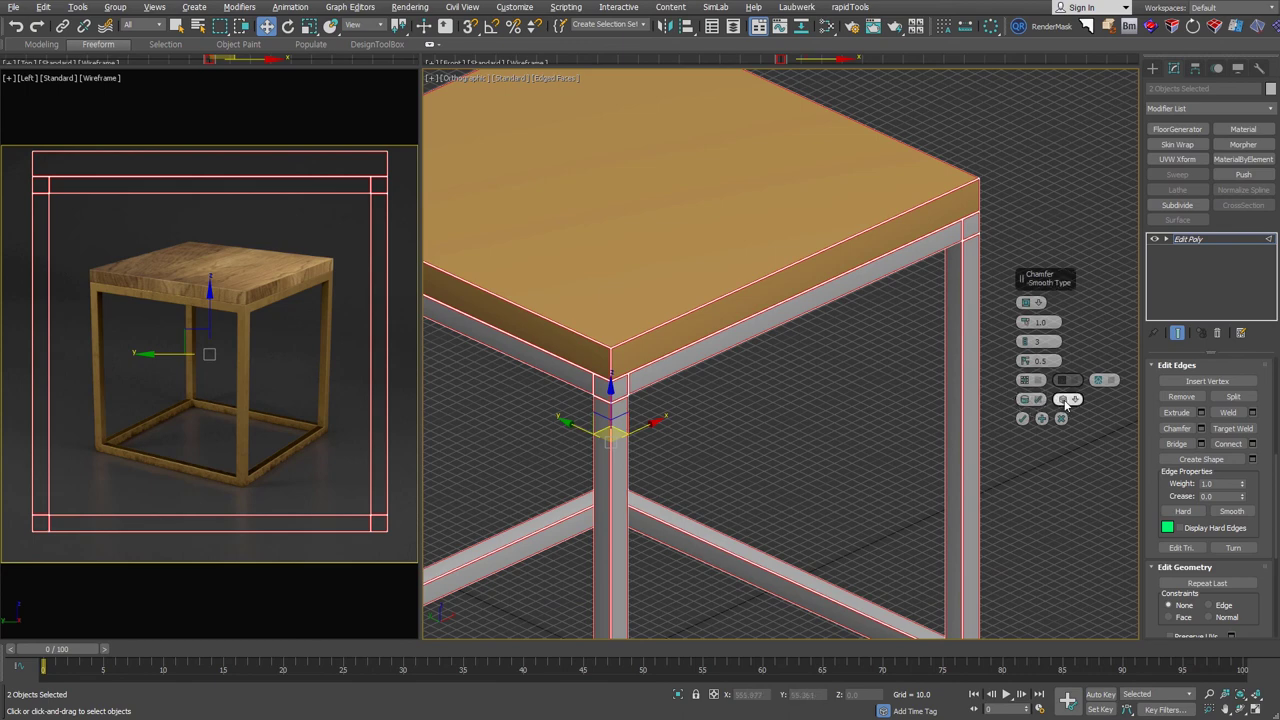
{"action": "left_click", "coordinate": [1066, 400]}
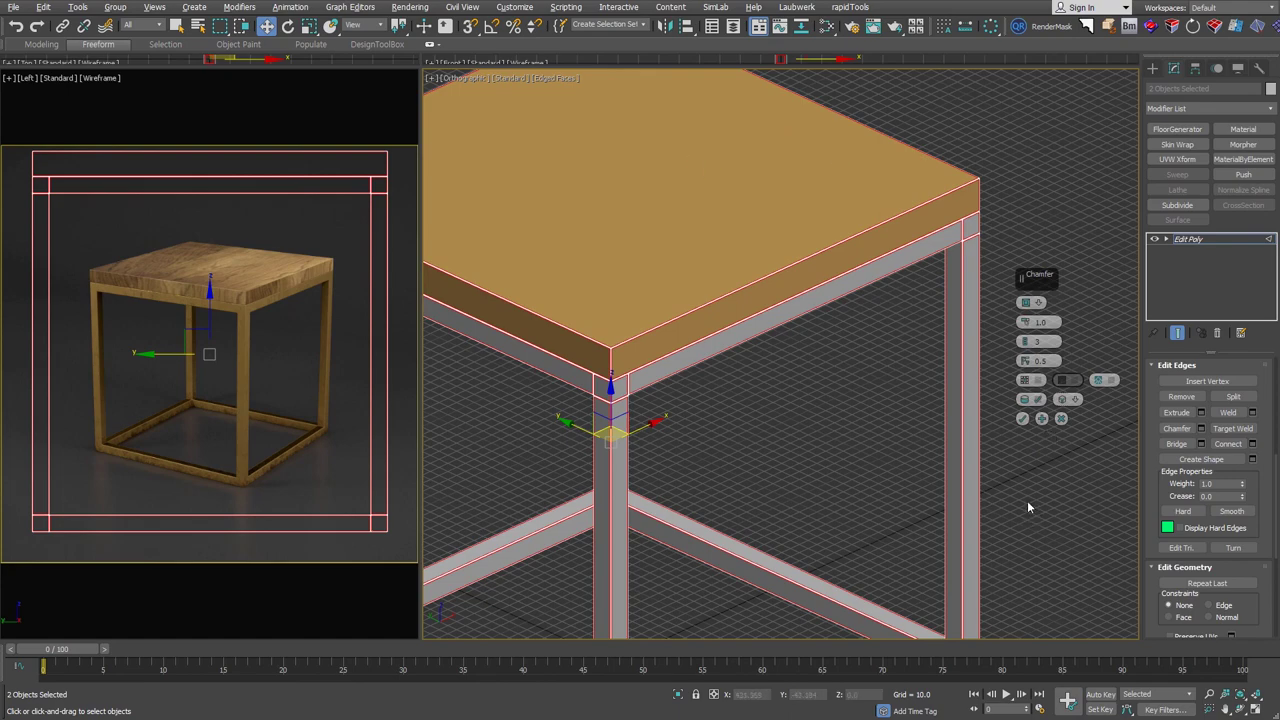
{"action": "left_click", "coordinate": [1022, 418]}
{"action": "key", "text": "z"}
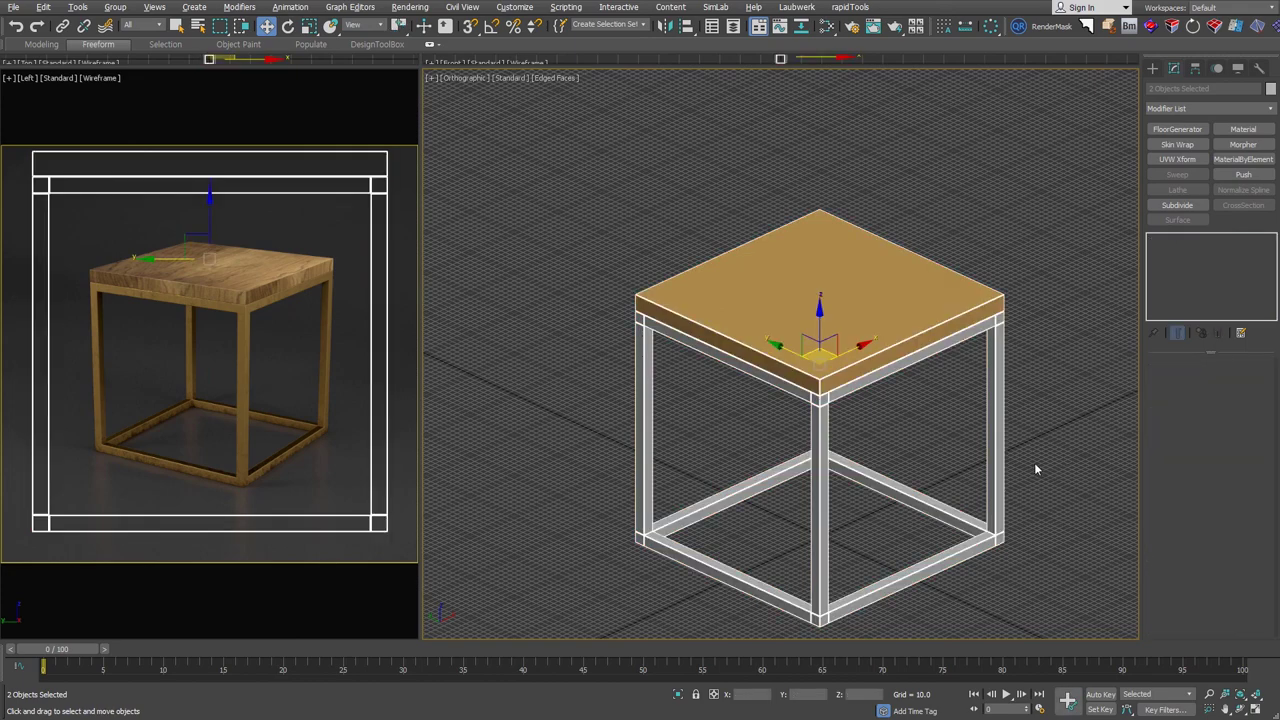
{"action": "middle_click_drag", "start_coordinate": [1034, 466], "coordinate": [996, 456]}
{"action": "key", "text": "p"}
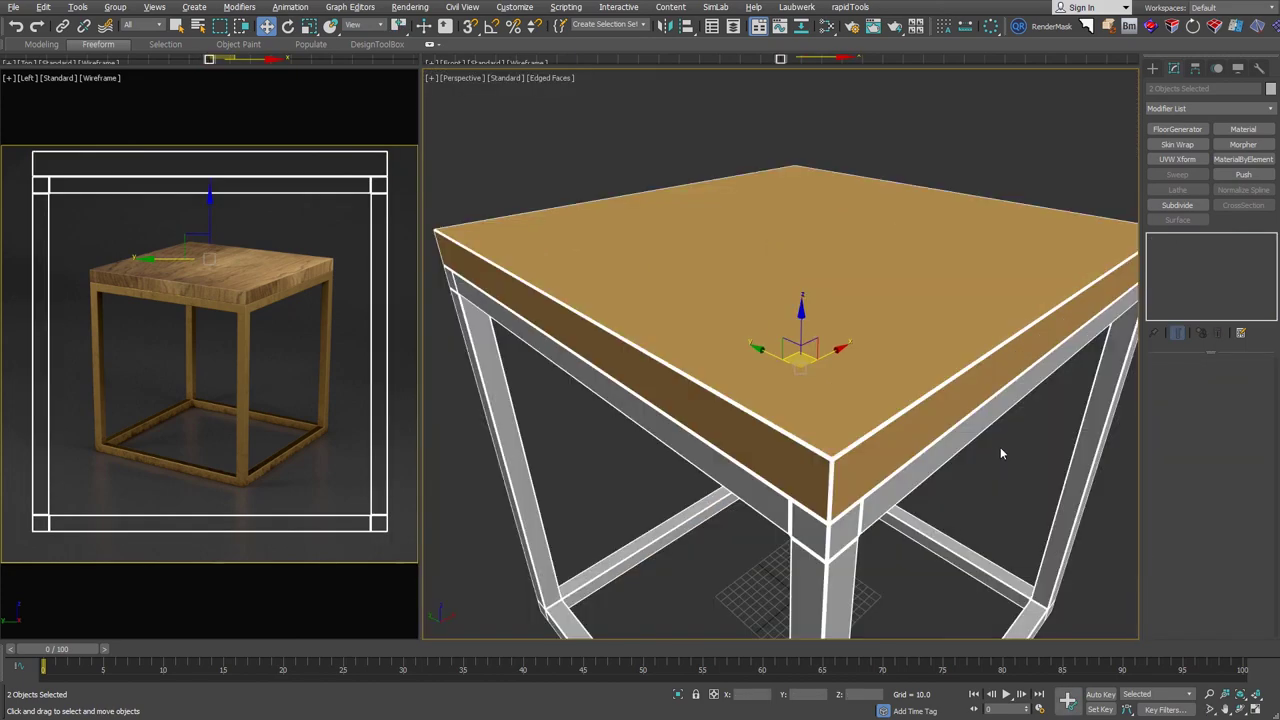
{"action": "scroll", "coordinate": [946, 406], "scroll_direction": "down", "scroll_amount": 5}
{"action": "scroll", "coordinate": [908, 410], "scroll_direction": "up", "scroll_amount": 3}
{"action": "middle_click_drag", "start_coordinate": [926, 378], "coordinate": [1008, 448], "text": "alt"}
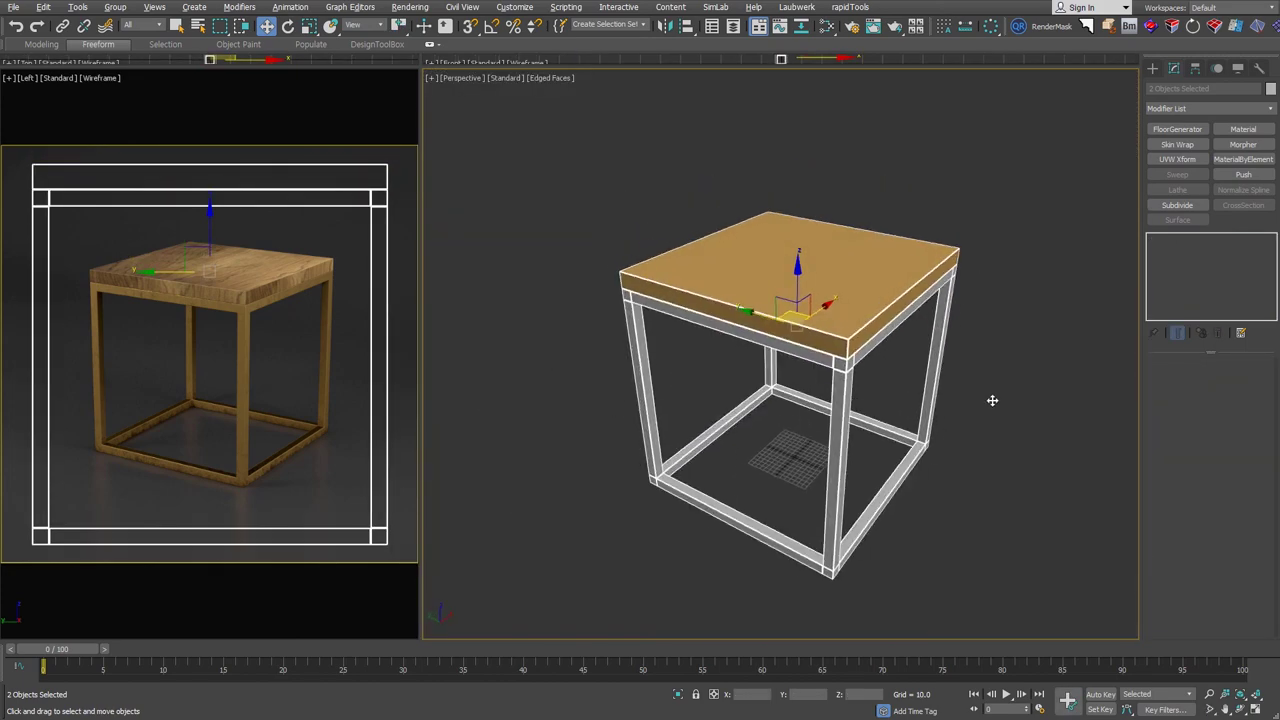
{"action": "left_click", "coordinate": [1012, 504]}
{"action": "mouse_move", "coordinate": [1012, 504]}
{"action": "middle_mouse_down", "text": "alt"}
{"action": "mouse_move", "coordinate": [948, 469]}
{"action": "mouse_move", "coordinate": [820, 466]}
{"action": "mouse_move", "coordinate": [1001, 578]}
{"action": "middle_mouse_up", "text": "alt"}
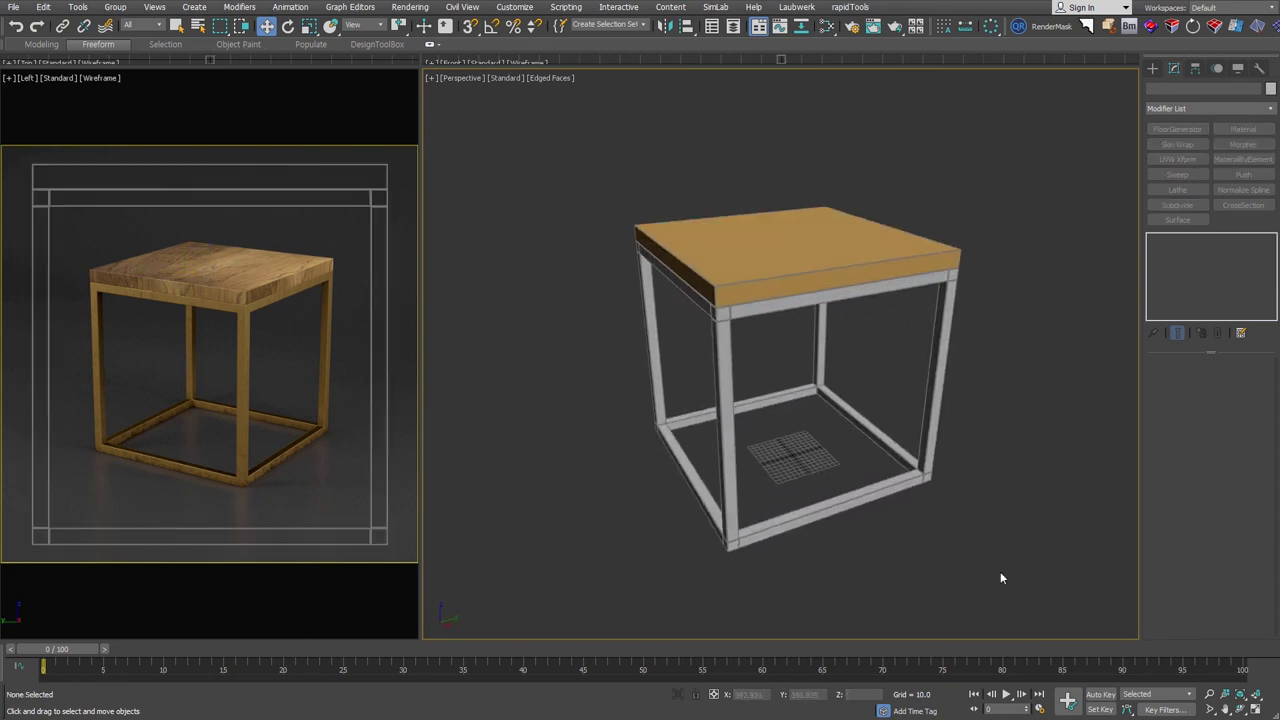